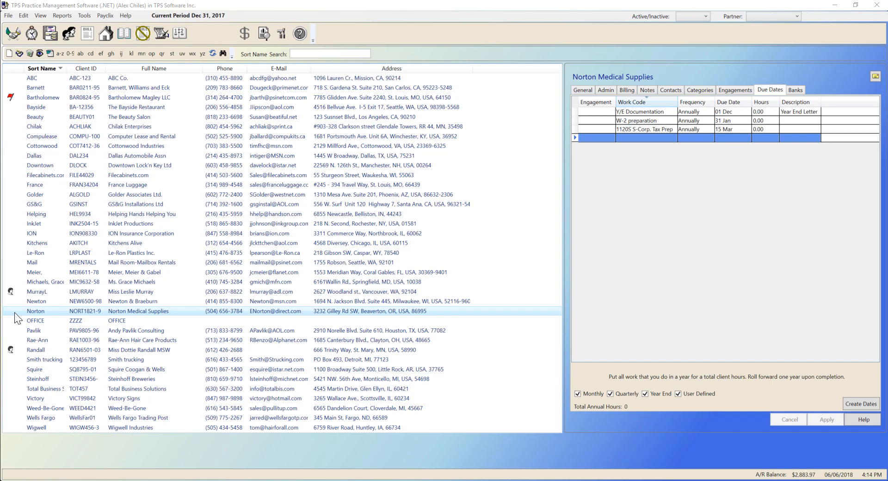
- Review the Norton Medical Supplies client record, covering its general details and assigned categories
{"action": "left_click", "coordinate": [22, 301]}
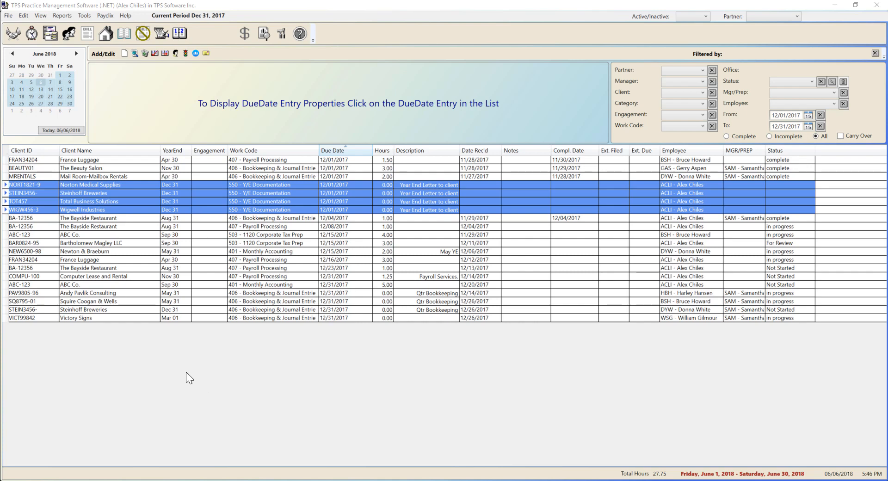
{"action": "left_click", "coordinate": [14, 37]}
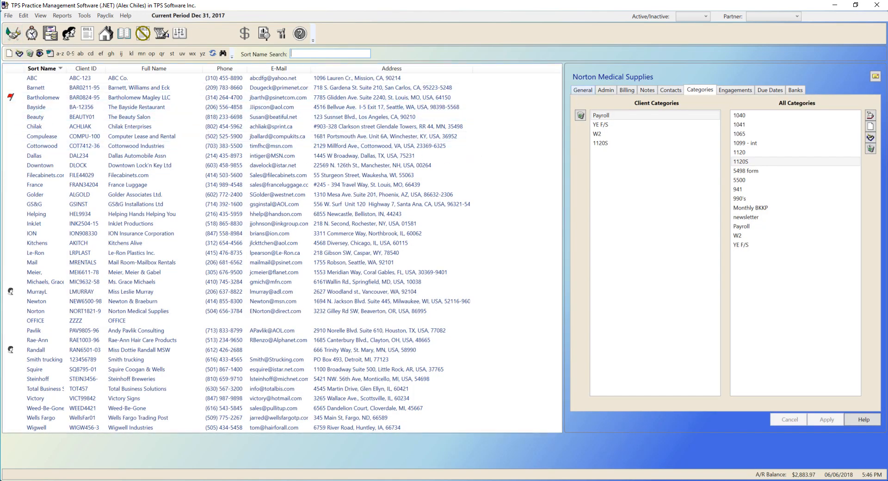
{"action": "left_click", "coordinate": [583, 89]}
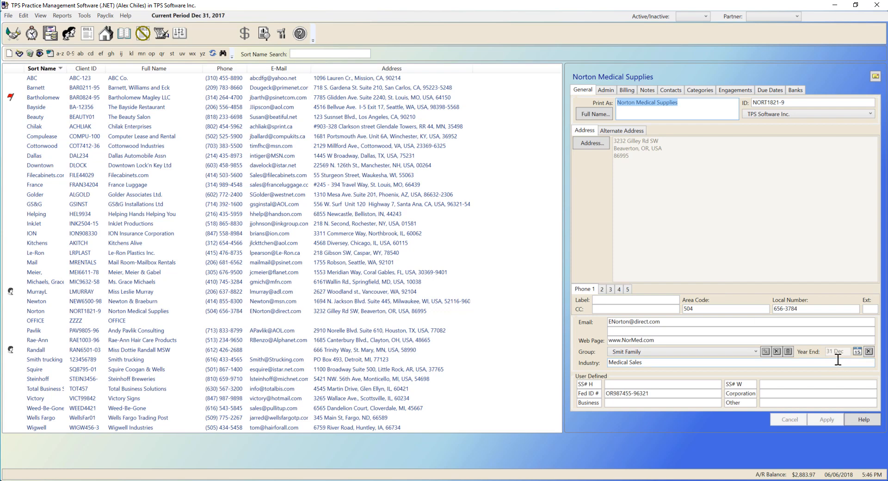
{"action": "left_click", "coordinate": [705, 90]}
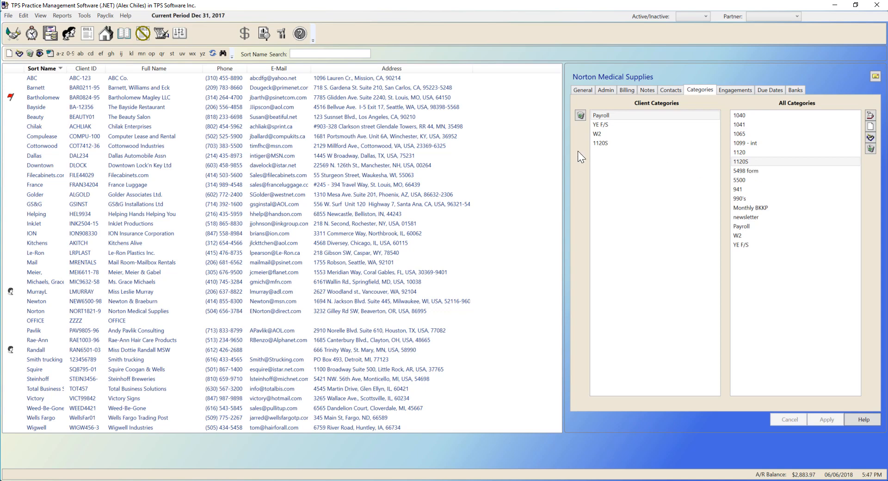
- Start an email mass mailing of letters filtered to clients in category 1120S with a 31 Dec year end
{"action": "left_click", "coordinate": [85, 16]}
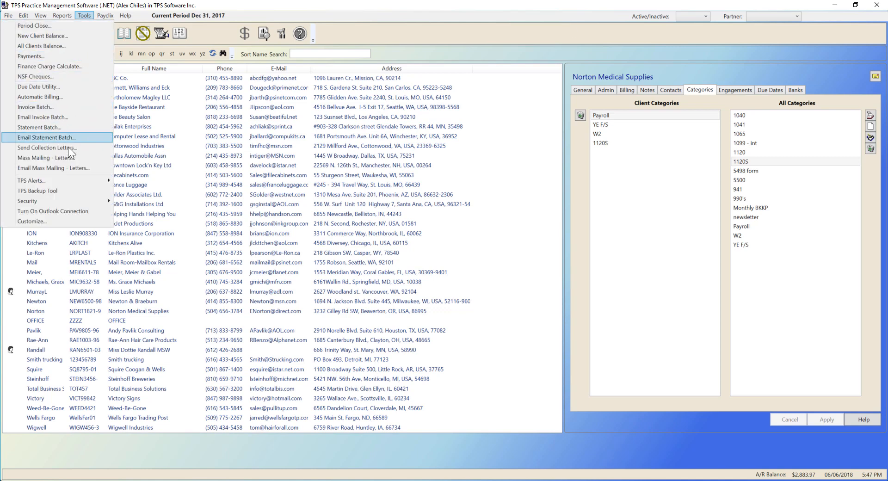
{"action": "left_click", "coordinate": [52, 167]}
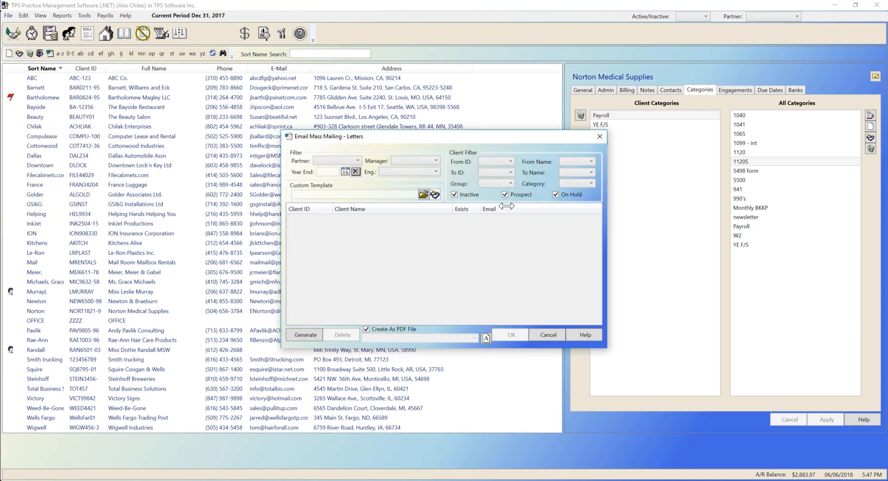
{"action": "left_click", "coordinate": [565, 184]}
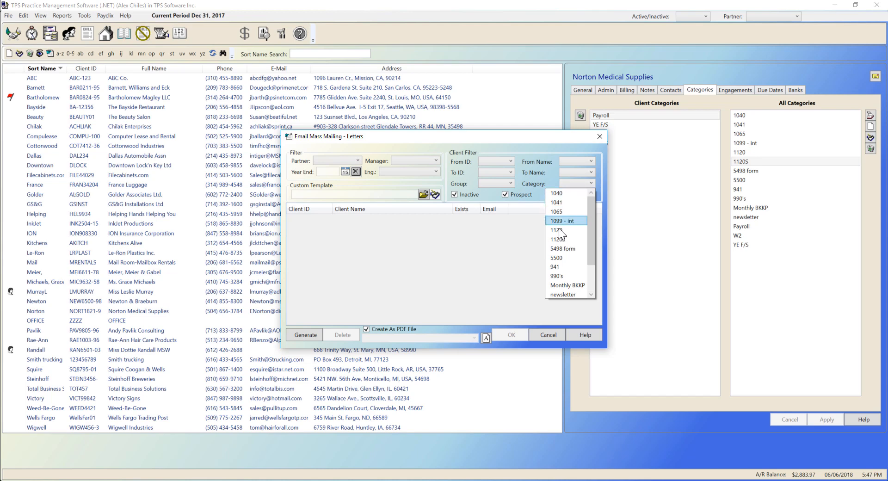
{"action": "left_click", "coordinate": [560, 239]}
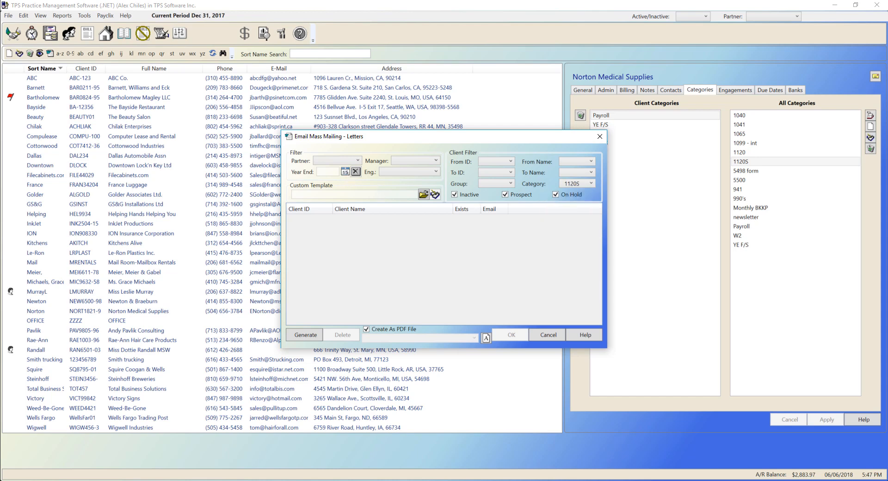
{"action": "left_click", "coordinate": [329, 172]}
{"action": "left_click", "coordinate": [298, 183]}
{"action": "left_click", "coordinate": [323, 227]}
{"action": "left_click", "coordinate": [279, 240]}
- Choose the 1120S Corp Year End custom template, generate the mailing's client list, and close the mailing without sending
{"action": "left_click", "coordinate": [422, 195]}
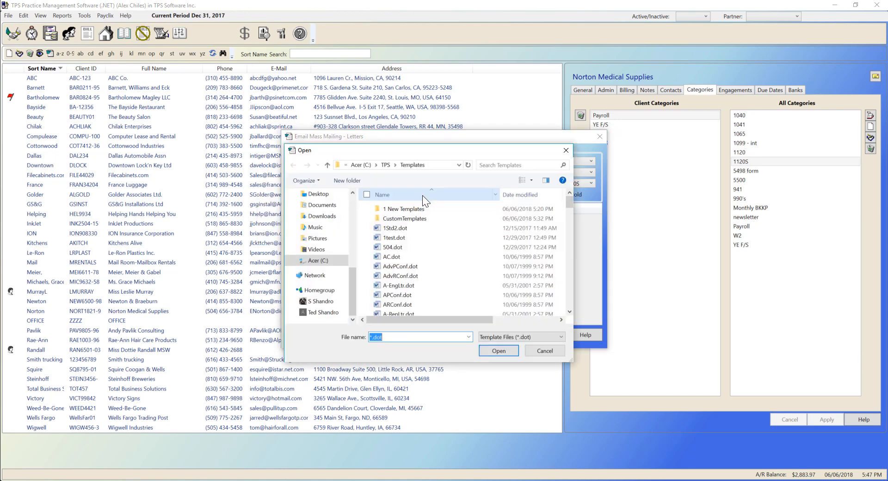
{"action": "double_click", "coordinate": [400, 218]}
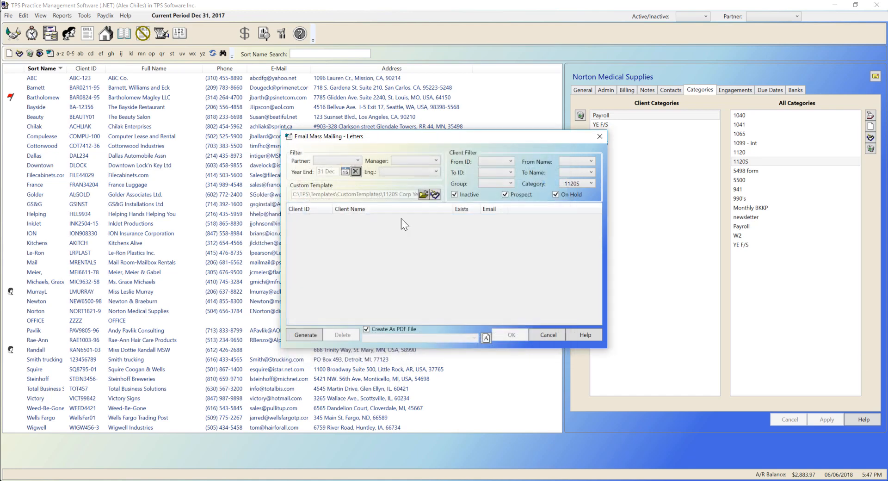
{"action": "left_click", "coordinate": [301, 337]}
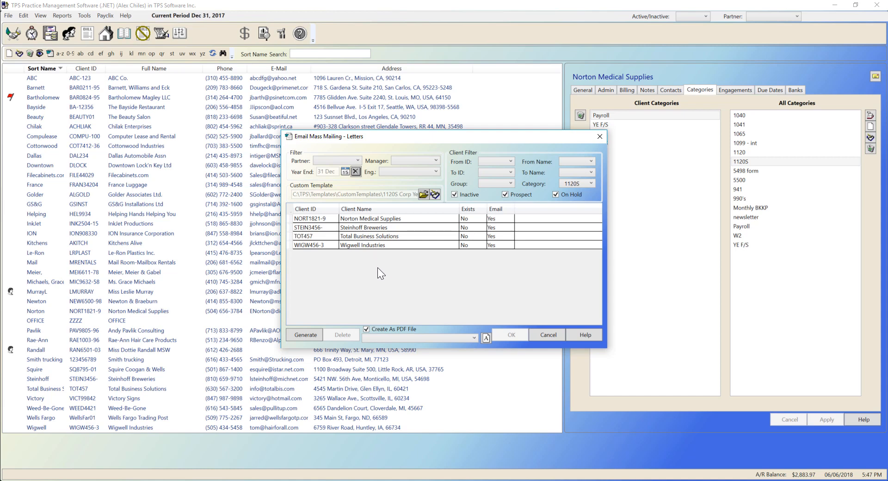
{"action": "left_click", "coordinate": [546, 335]}
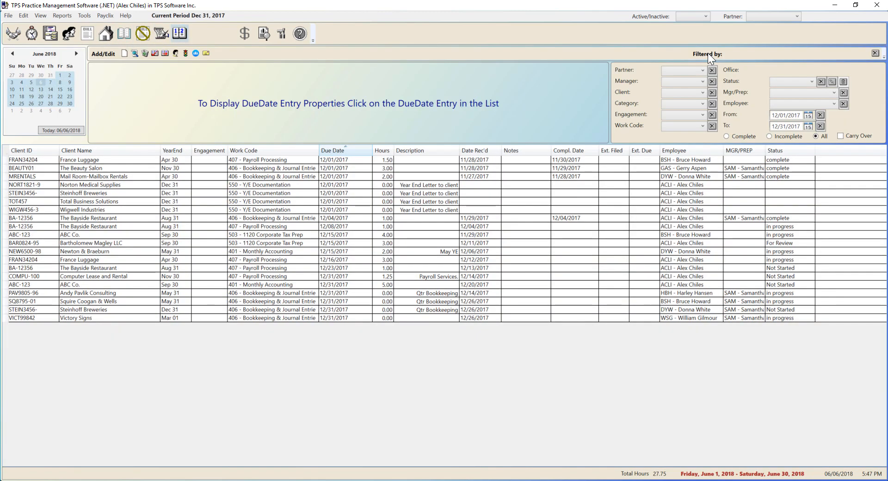
- Set the completion date to 12/05/2017 for the Y/E Documentation entries of Norton, Steinhoff, Total Business Solutions and Wigwell
{"action": "left_click", "coordinate": [160, 185]}
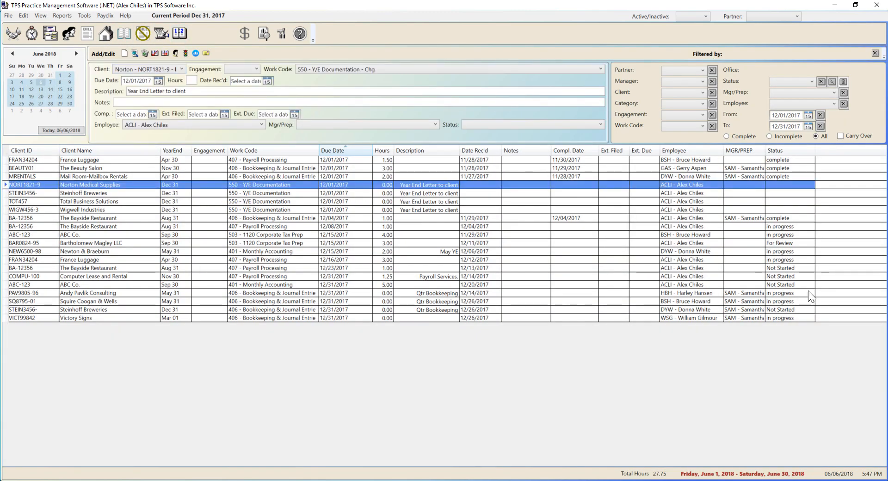
{"action": "key", "text": "Down"}
{"action": "left_click", "coordinate": [244, 186]}
{"action": "left_click", "coordinate": [247, 209], "text": "shift"}
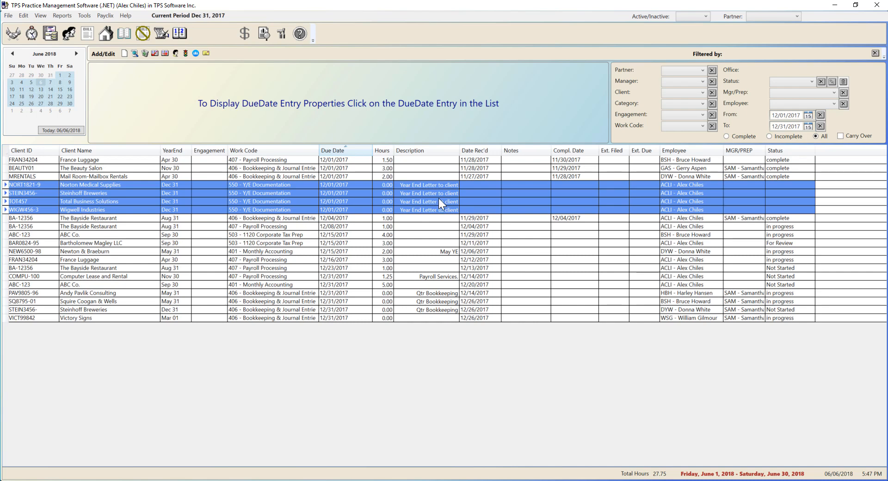
{"action": "left_click", "coordinate": [154, 55]}
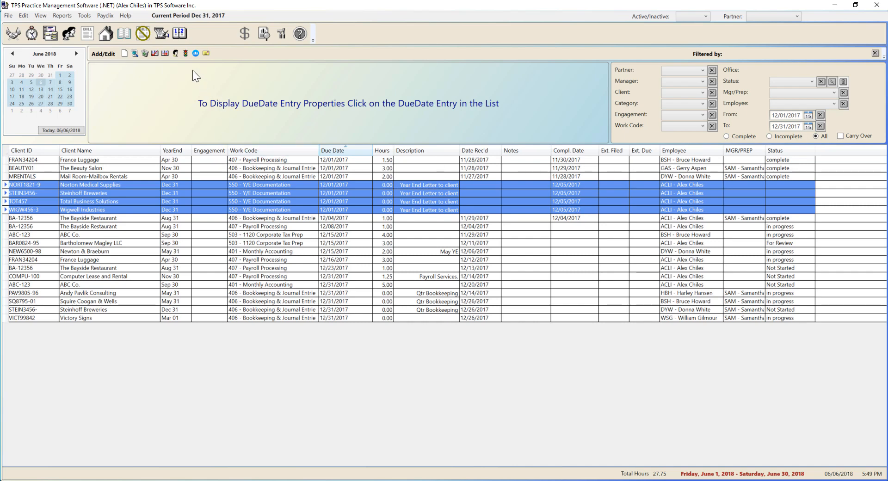
- Assign the status complete to the four selected Y/E Documentation entries
{"action": "left_click", "coordinate": [187, 56]}
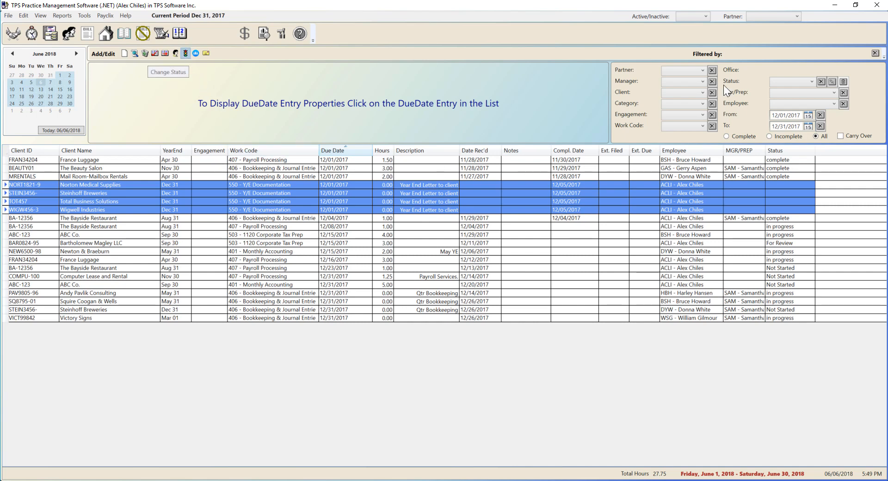
{"action": "left_click", "coordinate": [451, 242]}
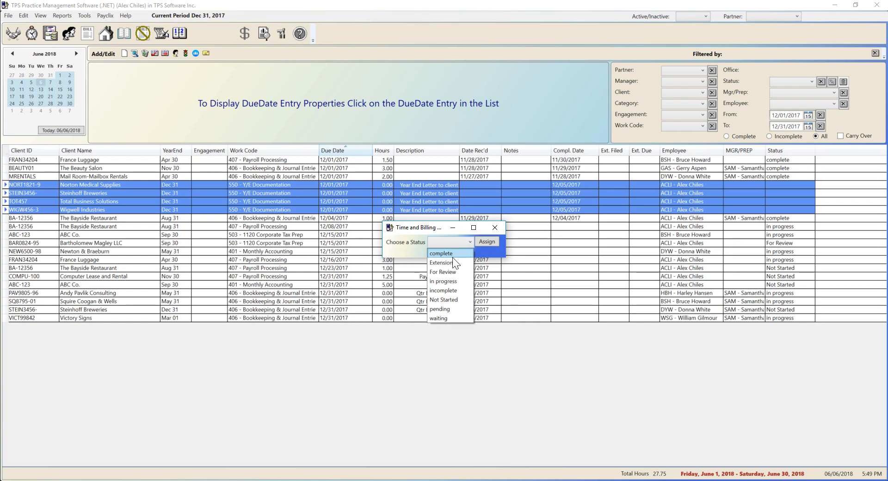
{"action": "left_click", "coordinate": [451, 254]}
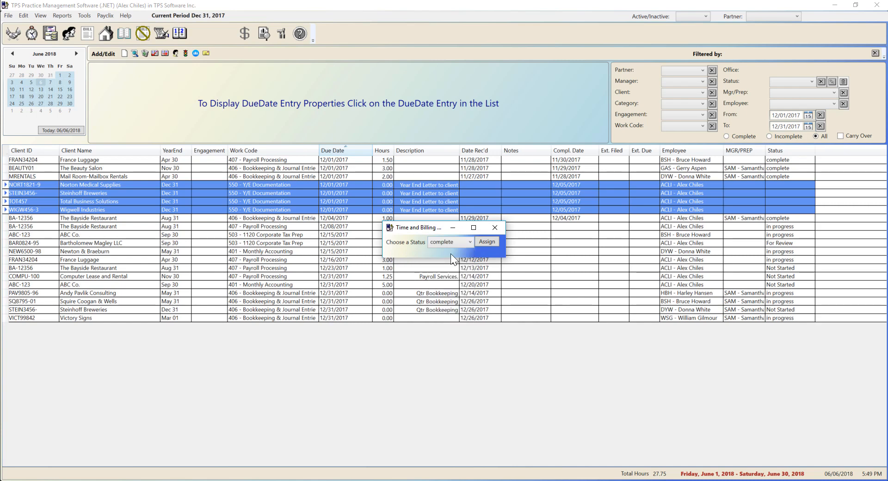
{"action": "left_click", "coordinate": [486, 242]}
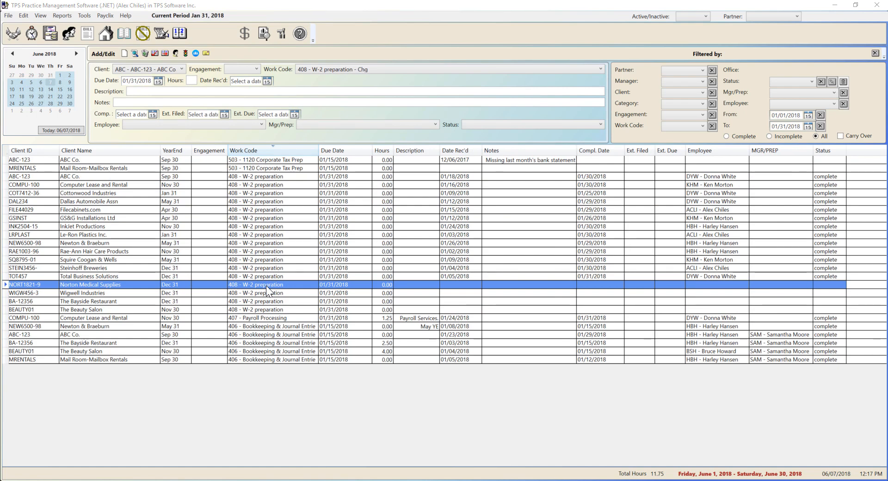
- Review the received date and the notes of ABC Co.'s 1120 Corporate Tax Prep due date entry
{"action": "left_click", "coordinate": [268, 319]}
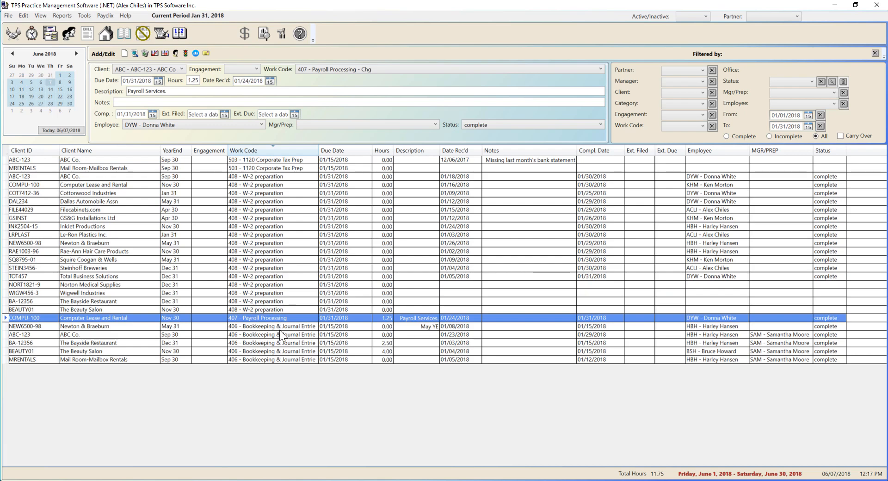
{"action": "left_click", "coordinate": [268, 161]}
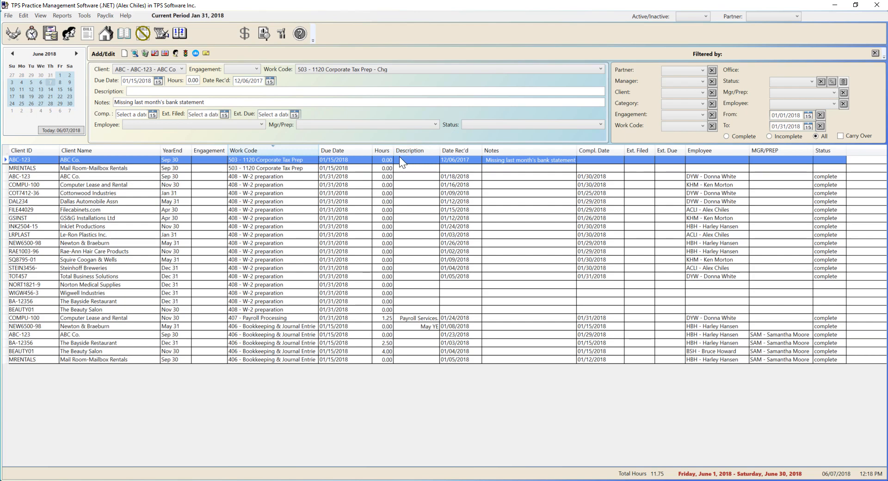
{"action": "left_click", "coordinate": [269, 82]}
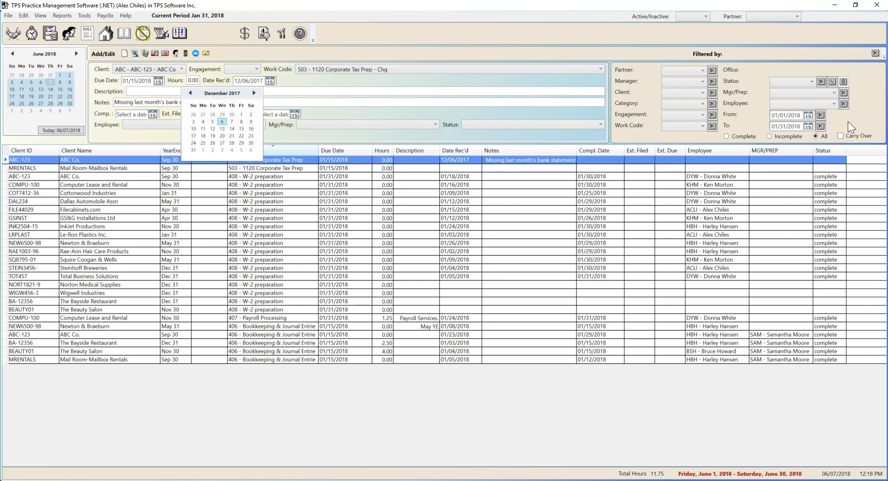
{"action": "key", "text": "Escape"}
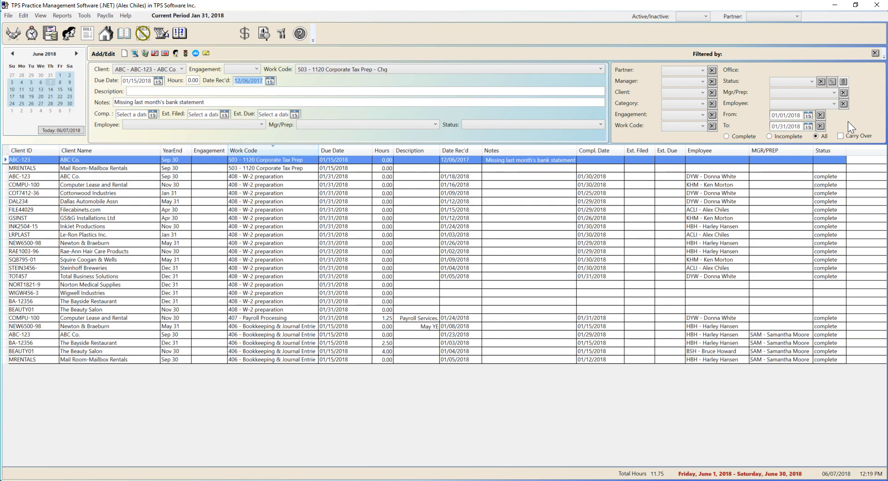
{"action": "left_click", "coordinate": [222, 104]}
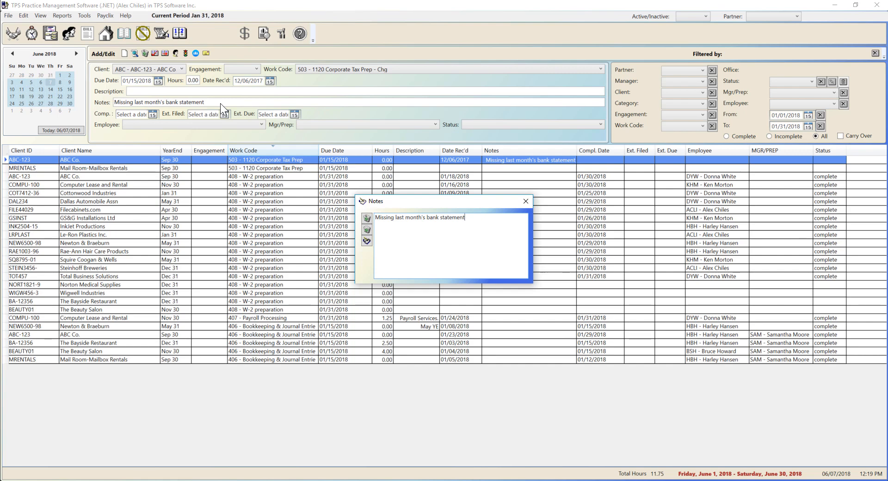
{"action": "left_click", "coordinate": [526, 202]}
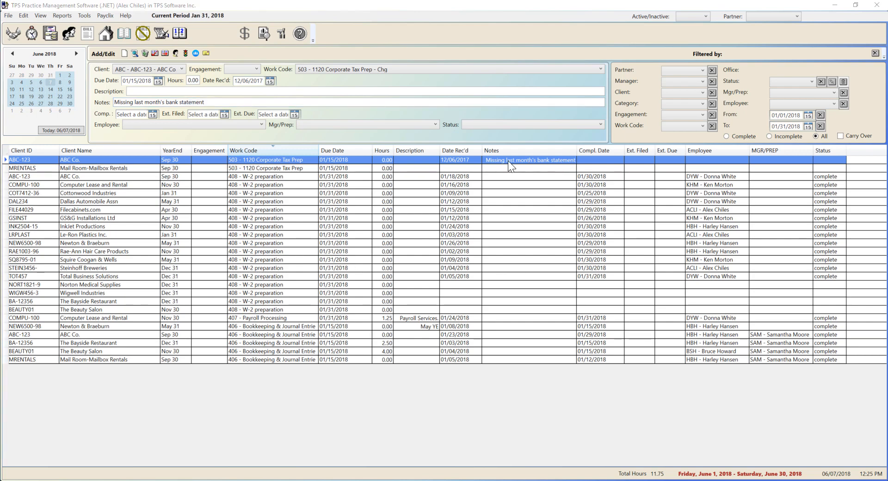
- Open ABC Co.'s client log and check the event about calling the client for missing documents
{"action": "right_click", "coordinate": [508, 160]}
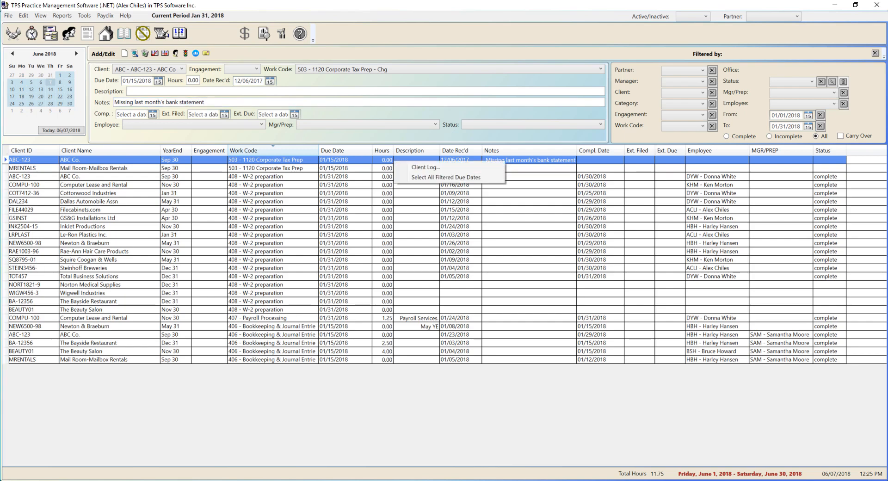
{"action": "left_click", "coordinate": [456, 170]}
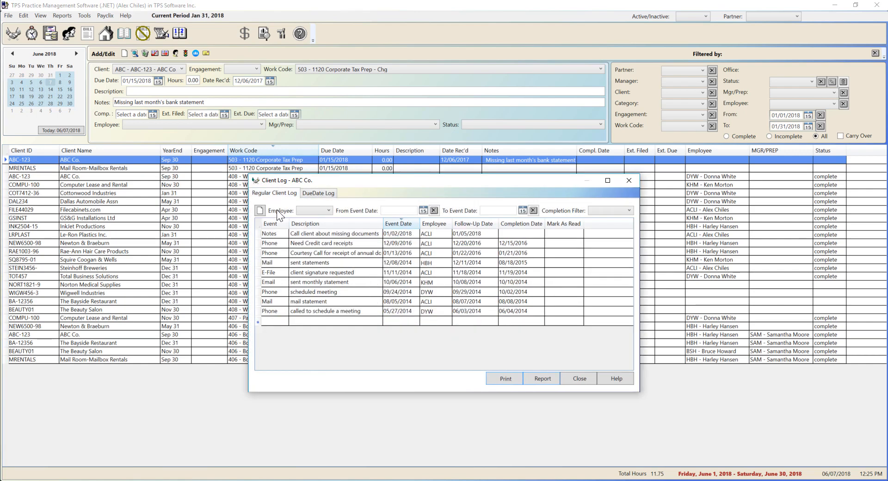
{"action": "left_click", "coordinate": [299, 234]}
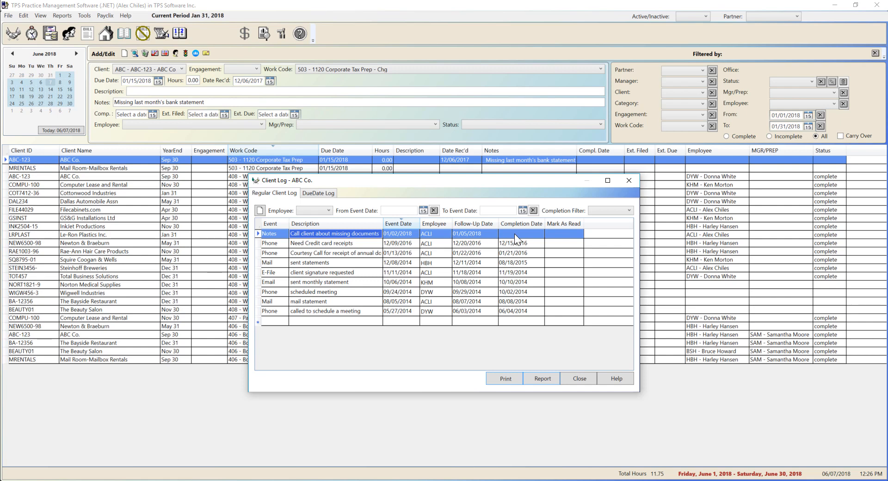
{"action": "left_click", "coordinate": [534, 233]}
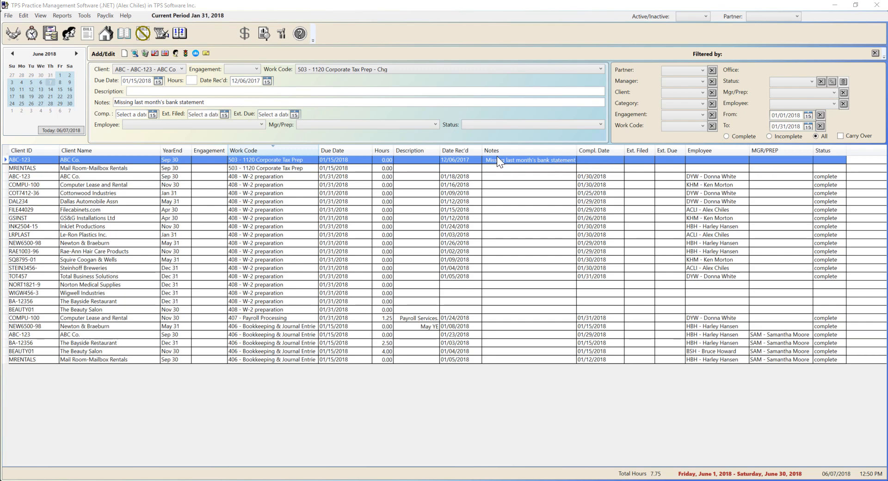
- Set ABC Co.'s 1120 Corporate Tax Prep extension as filed on 01/05/2018 and due on 07/16/2018
{"action": "left_click", "coordinate": [224, 116]}
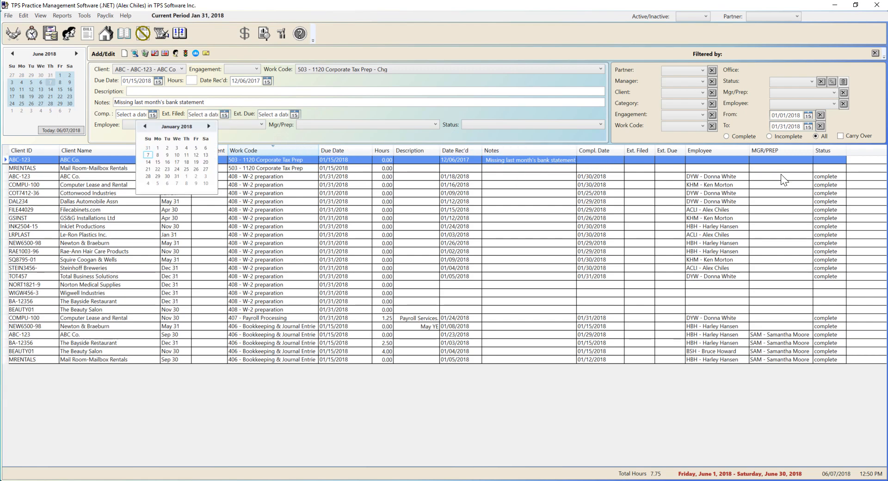
{"action": "left_click", "coordinate": [195, 148]}
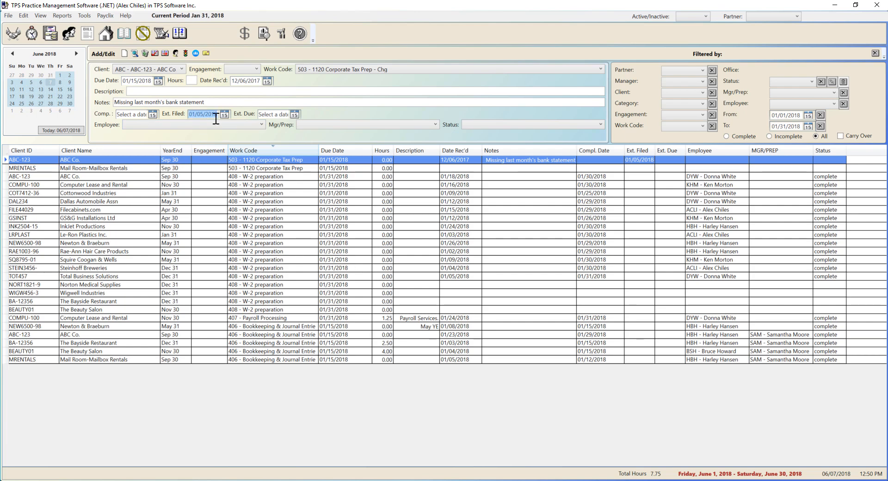
{"action": "left_click", "coordinate": [295, 115]}
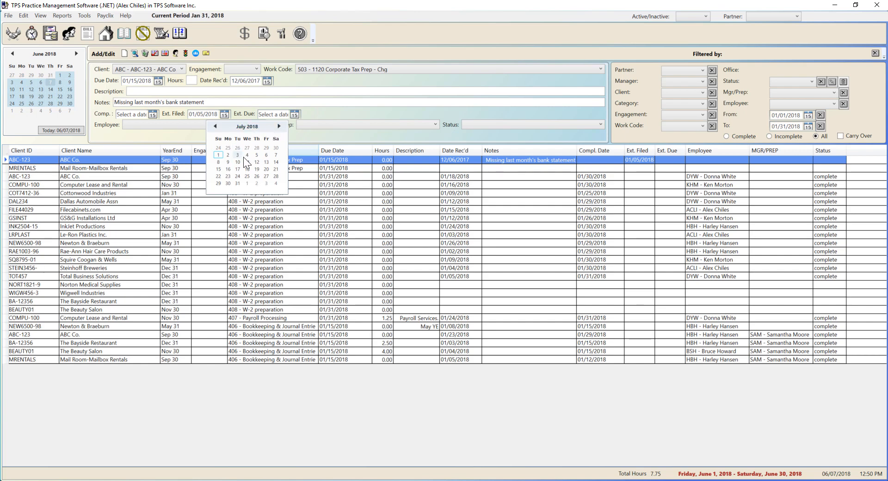
{"action": "left_click", "coordinate": [228, 169]}
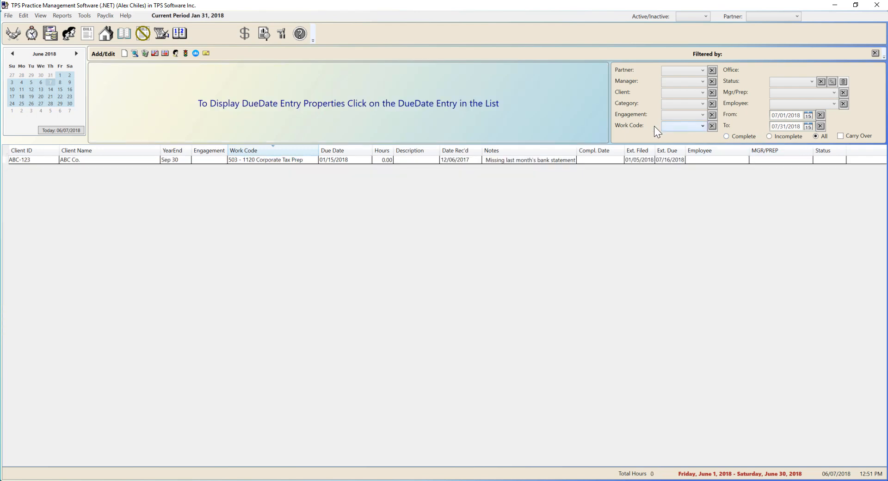
- Check the extension due date and the staff assignment of ABC Co.'s 1120 Corporate Tax Prep entry
{"action": "left_click", "coordinate": [670, 162]}
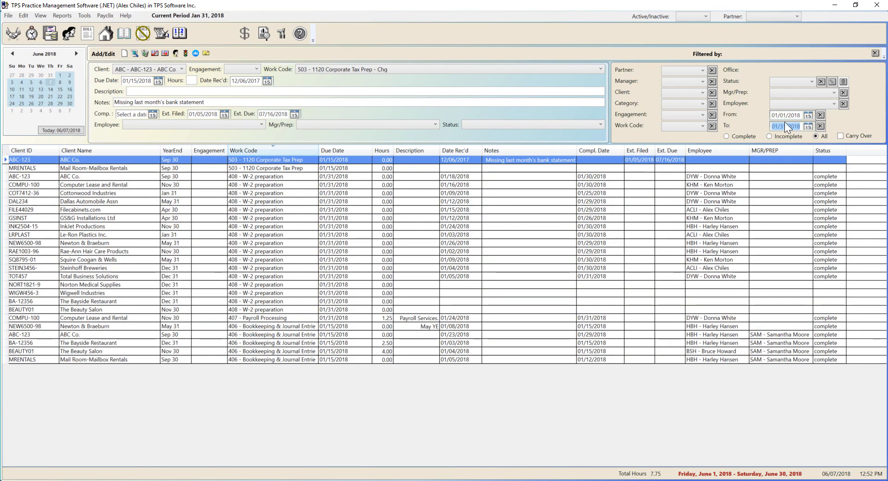
{"action": "left_click", "coordinate": [738, 161]}
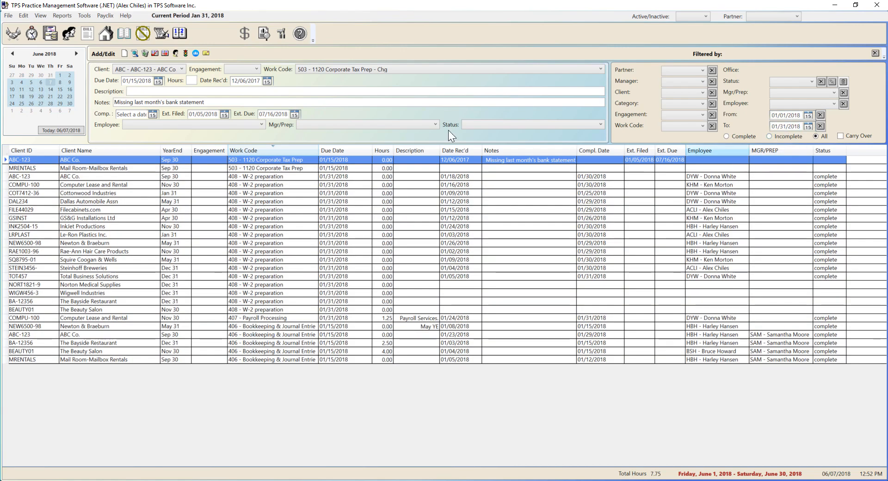
- Assign ABC Co.'s 1120 Corporate Tax Prep entry to employee ACLI and set its status to waiting
{"action": "left_click", "coordinate": [242, 126]}
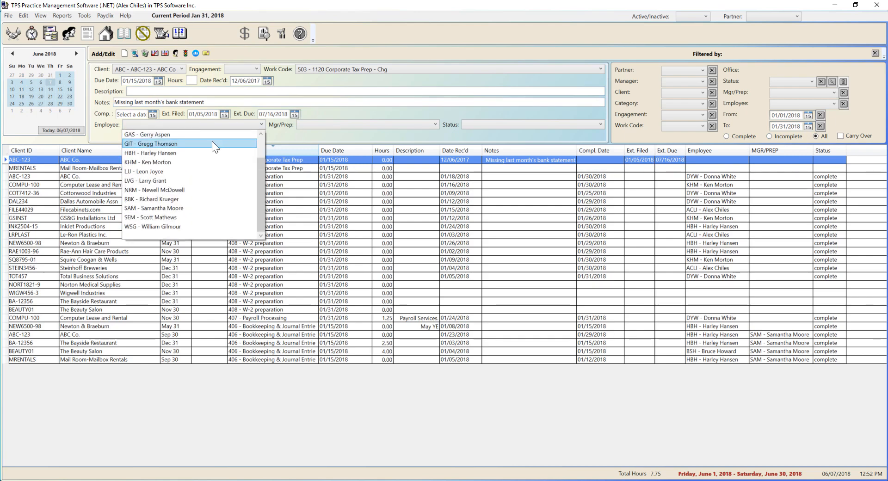
{"action": "left_click", "coordinate": [211, 135]}
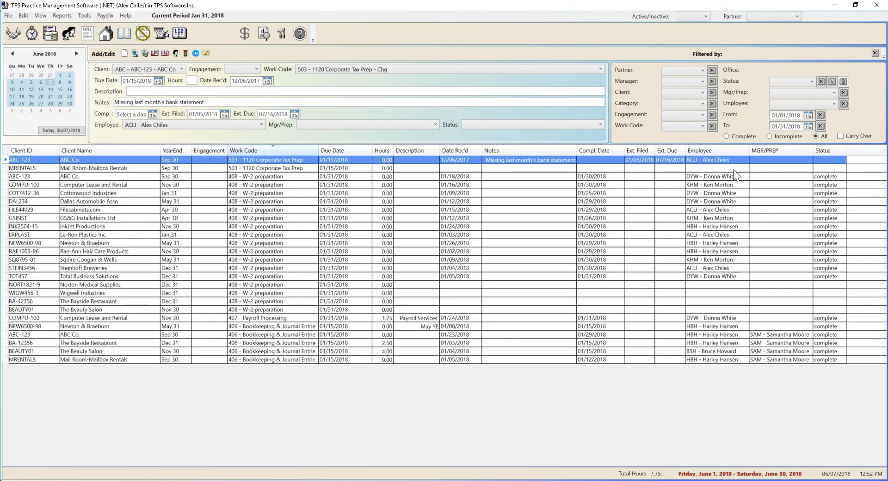
{"action": "left_click", "coordinate": [485, 126]}
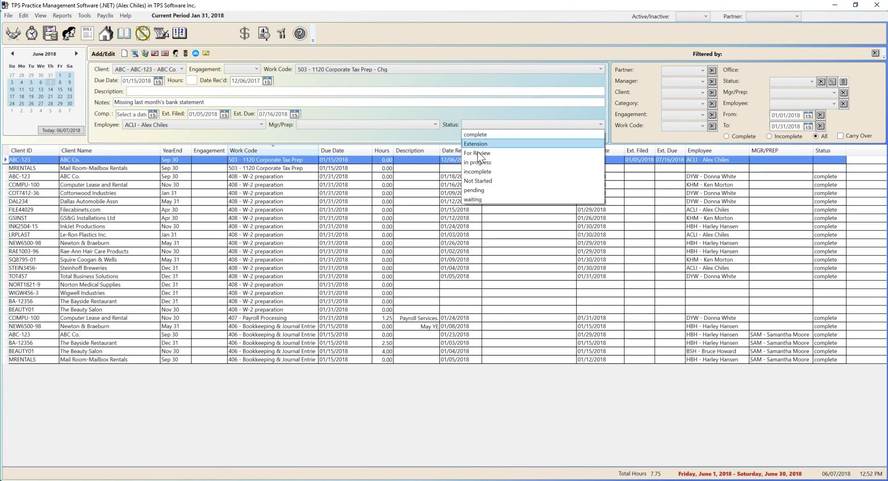
{"action": "left_click", "coordinate": [476, 199]}
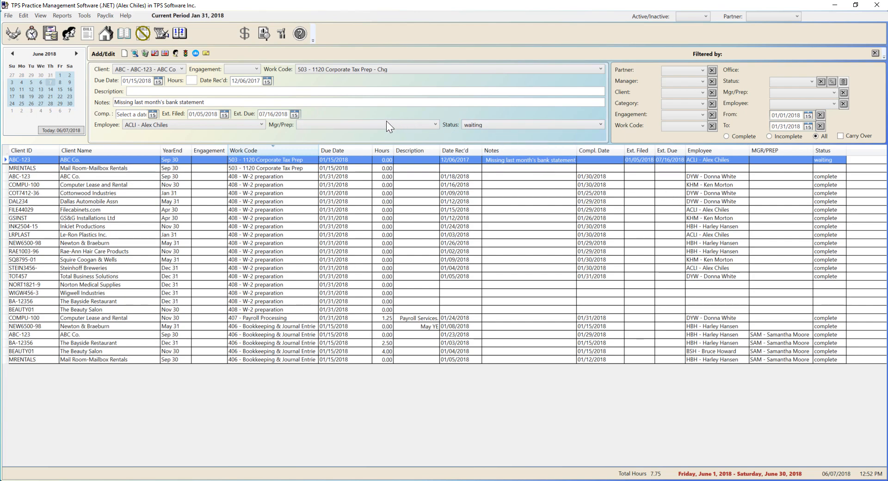
- Check the manager/preparer choices and compare the staff assignments of the January bookkeeping entries
{"action": "left_click", "coordinate": [435, 124]}
{"action": "left_click", "coordinate": [435, 124]}
{"action": "left_click", "coordinate": [726, 334]}
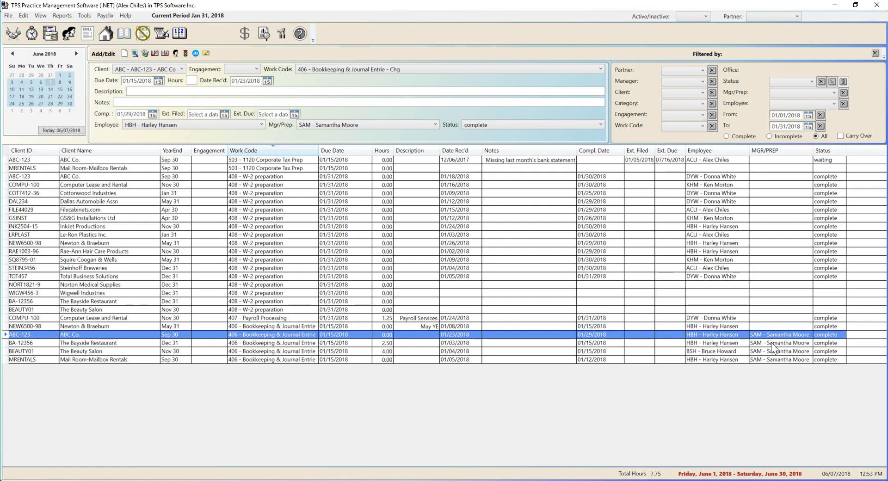
{"action": "left_click", "coordinate": [713, 325]}
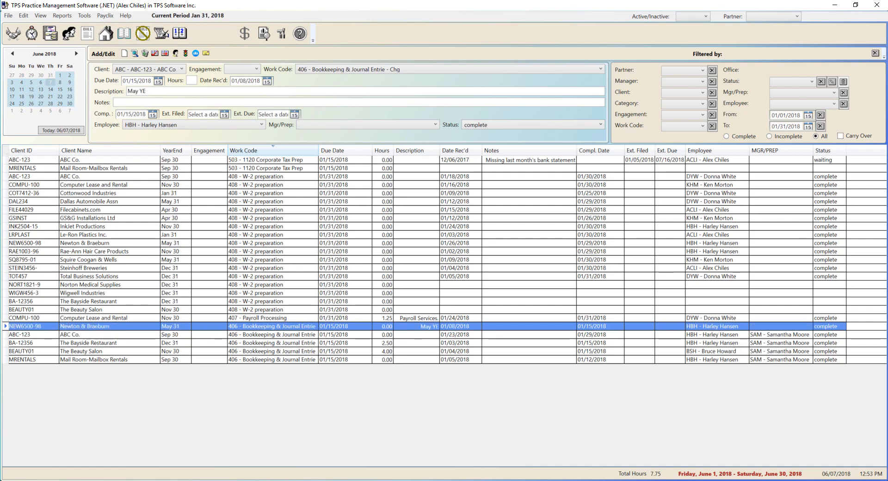
{"action": "left_click", "coordinate": [711, 352]}
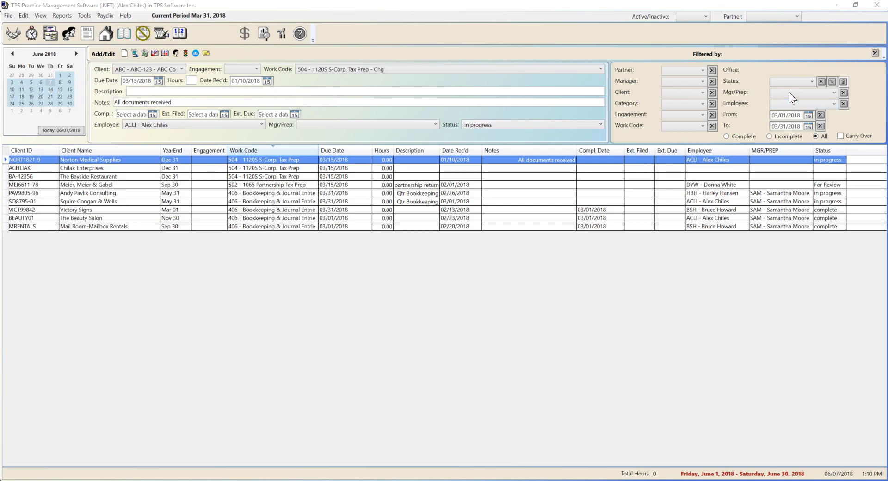
- Filter the March 2018 due dates to employee ACLI's incomplete work, and restore the unfiltered list
{"action": "left_click", "coordinate": [777, 103]}
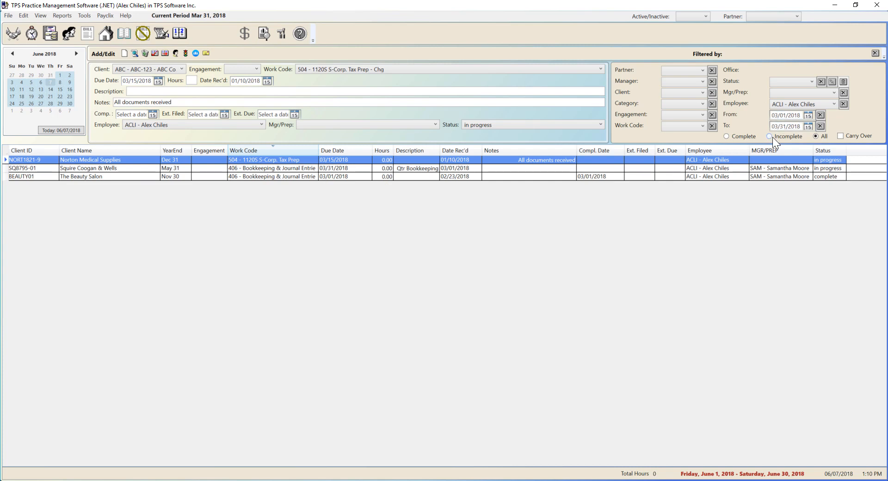
{"action": "left_click", "coordinate": [769, 136]}
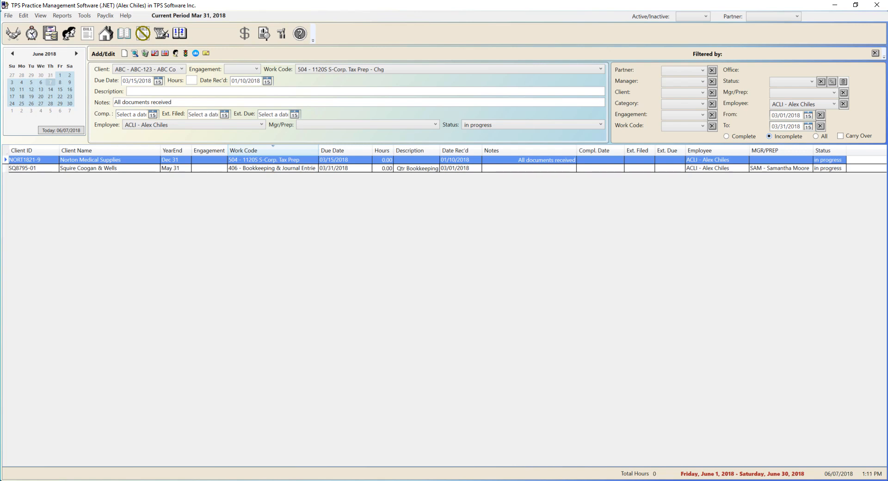
{"action": "left_click", "coordinate": [816, 136]}
{"action": "left_click", "coordinate": [844, 104]}
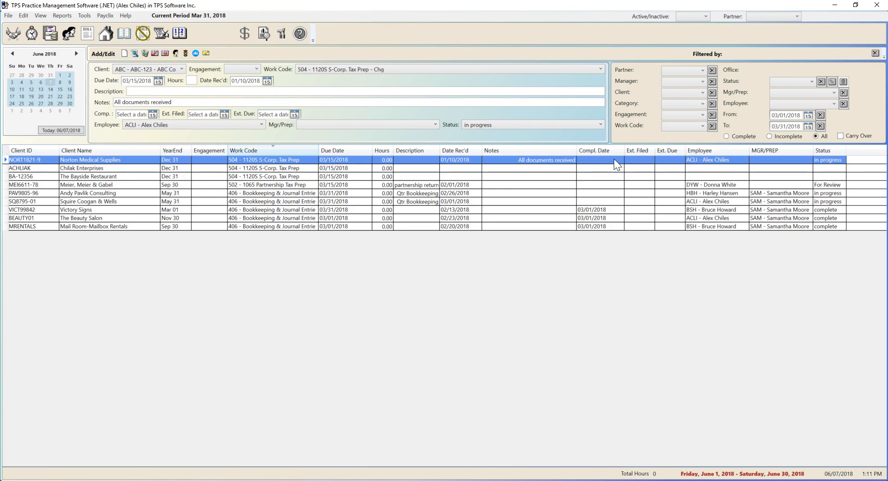
- Reassign Norton Medical Supplies' 1120S S-Corp. Tax Prep entry to employee DYW and set its status to For Review
{"action": "left_click", "coordinate": [243, 124]}
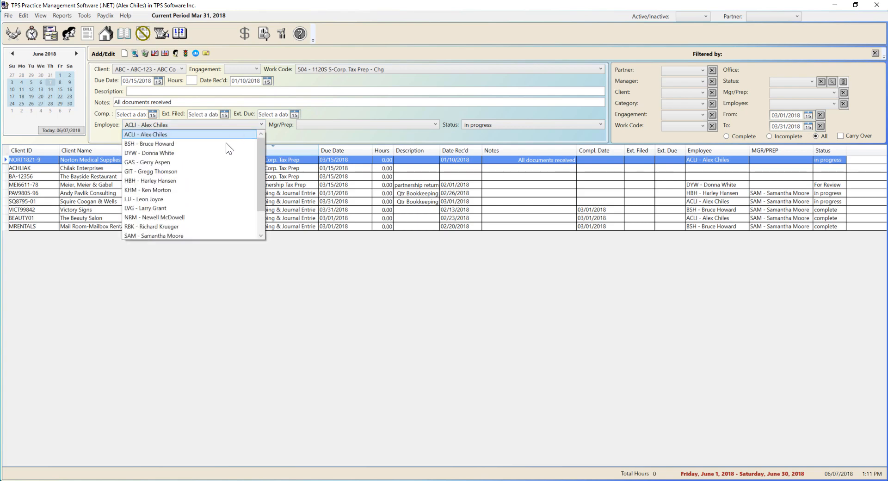
{"action": "left_click", "coordinate": [220, 154]}
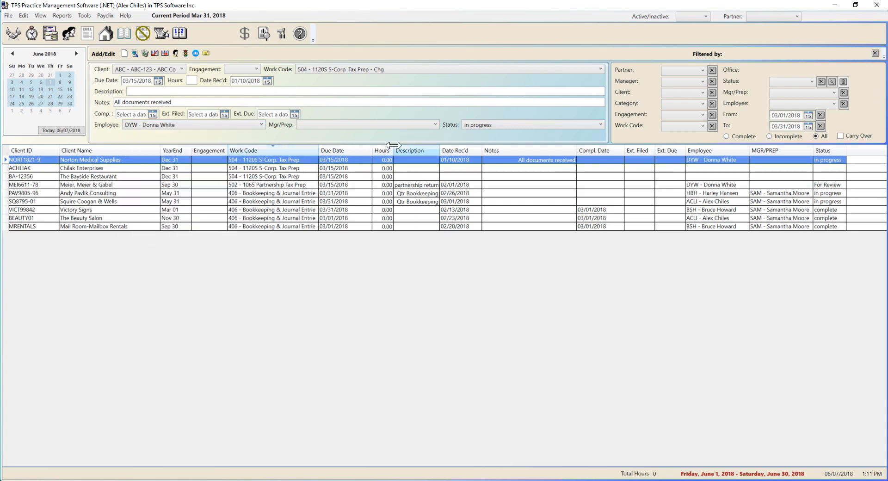
{"action": "left_click", "coordinate": [487, 126]}
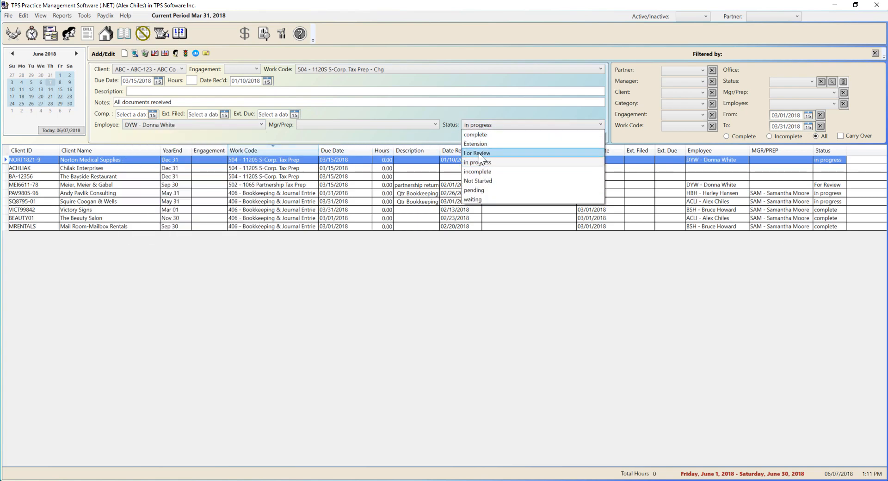
{"action": "left_click", "coordinate": [480, 153]}
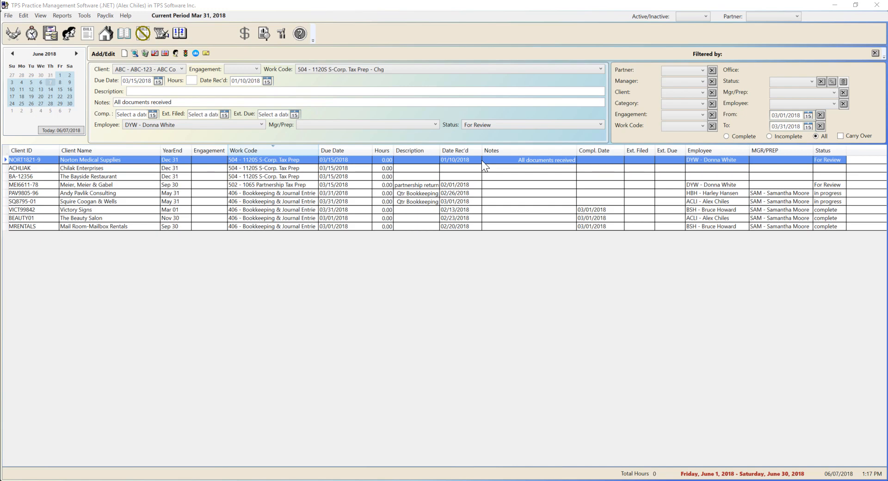
- Set the completion date of Norton Medical Supplies' 1120S entry to 03/13/2018 and its status to complete
{"action": "left_click", "coordinate": [153, 115]}
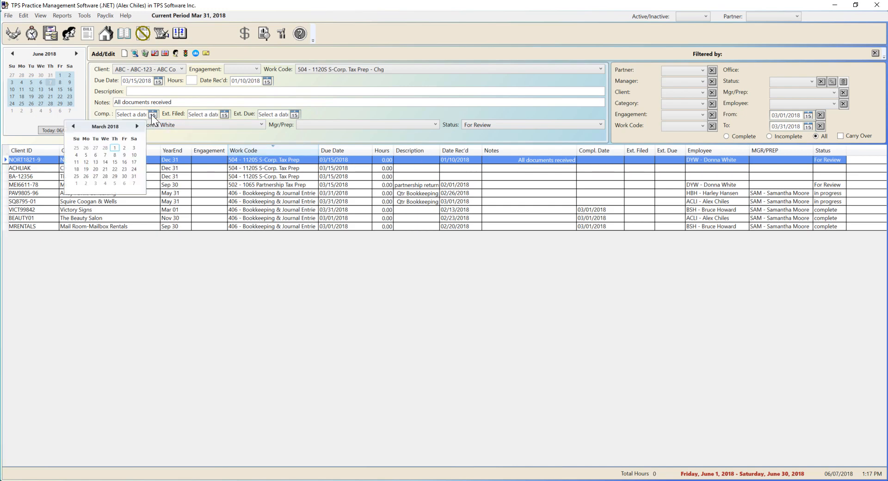
{"action": "left_click", "coordinate": [94, 162]}
{"action": "left_click", "coordinate": [479, 125]}
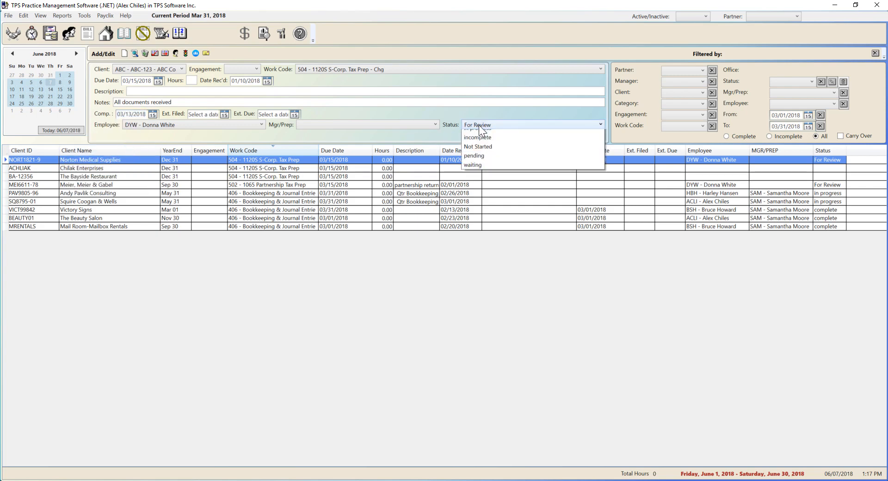
{"action": "scroll", "coordinate": [477, 132], "scroll_direction": "up", "scroll_amount": 1}
{"action": "left_click", "coordinate": [476, 134]}
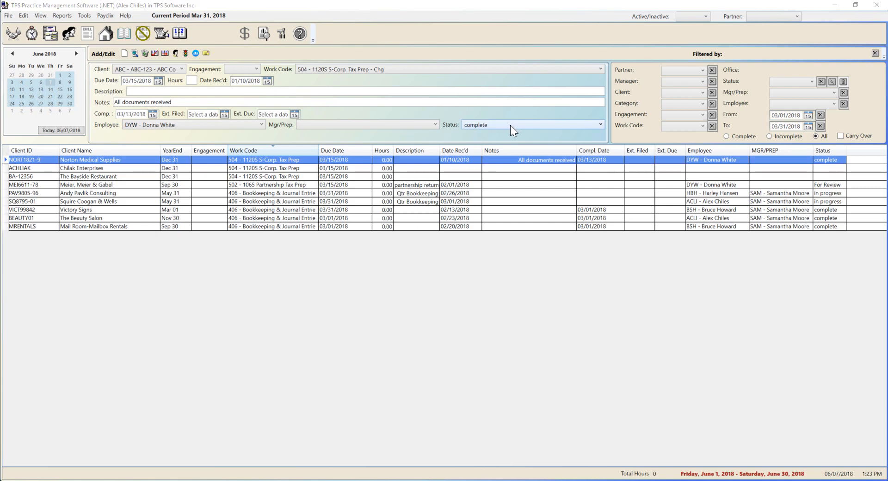
- Create an email to Norton Medical Supplies with the subject "Corporate Tax Filed" and check its entry in the client log
{"action": "left_click", "coordinate": [207, 53]}
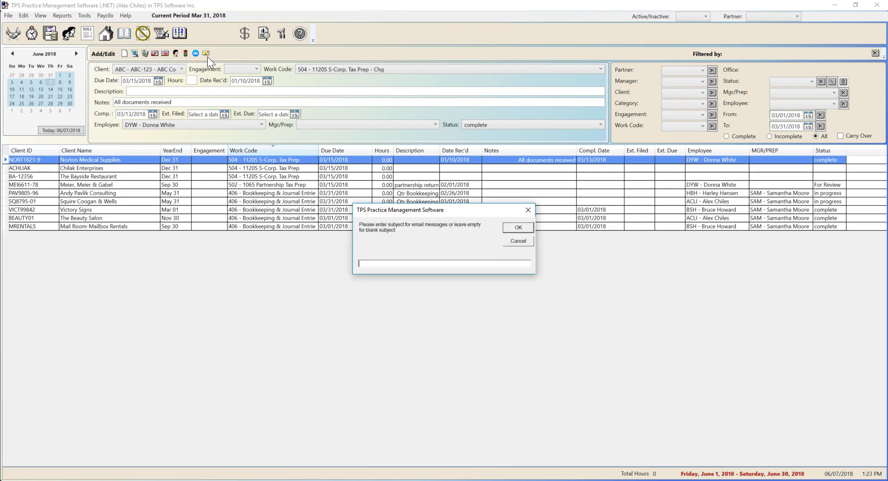
{"action": "type", "text": "Corporate Tax Filed"}
{"action": "left_click", "coordinate": [518, 229]}
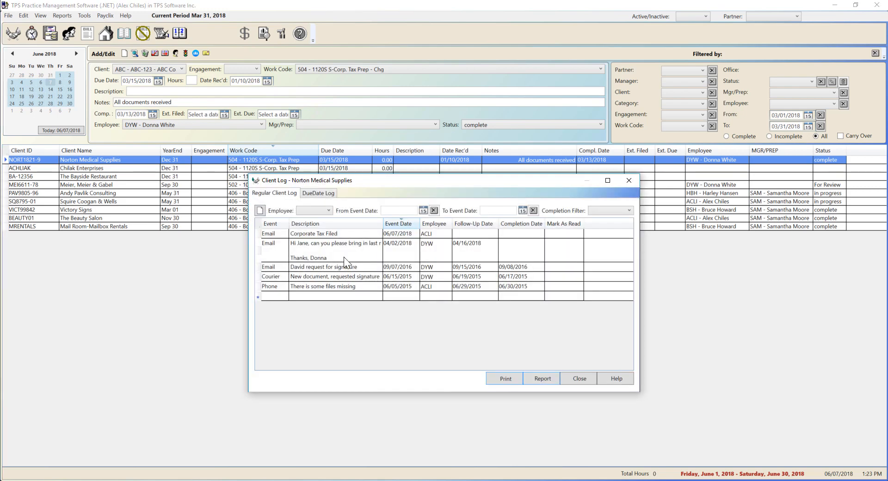
{"action": "left_click", "coordinate": [308, 235]}
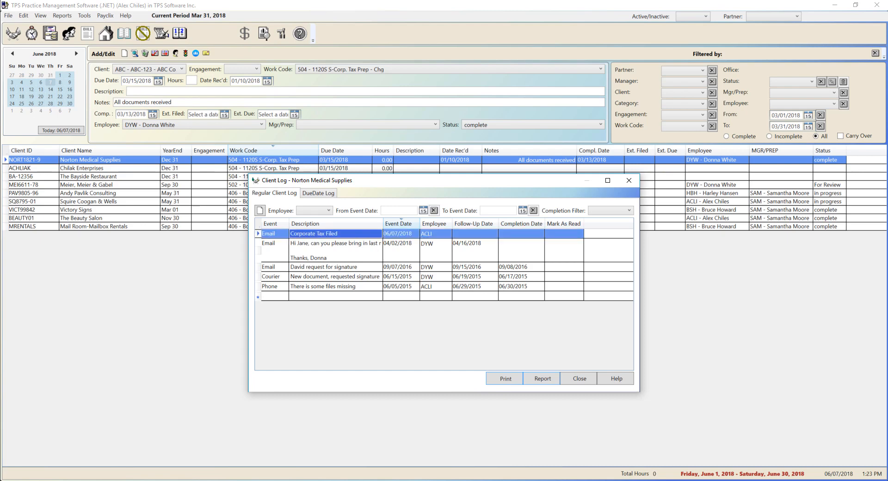
{"action": "left_click", "coordinate": [580, 379]}
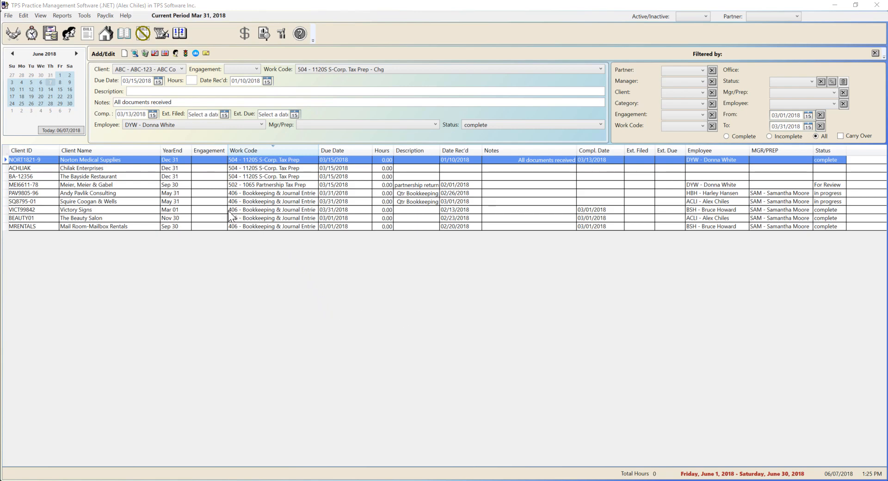
- Add a Notes event described as "review 1065" to the client log of Meier, Meier & Gabel
{"action": "right_click", "coordinate": [240, 186]}
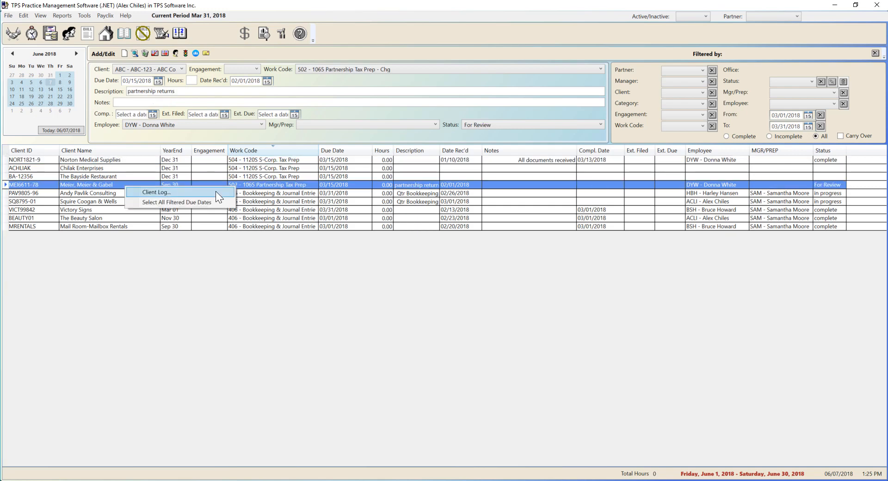
{"action": "left_click", "coordinate": [216, 190]}
{"action": "left_click", "coordinate": [284, 263]}
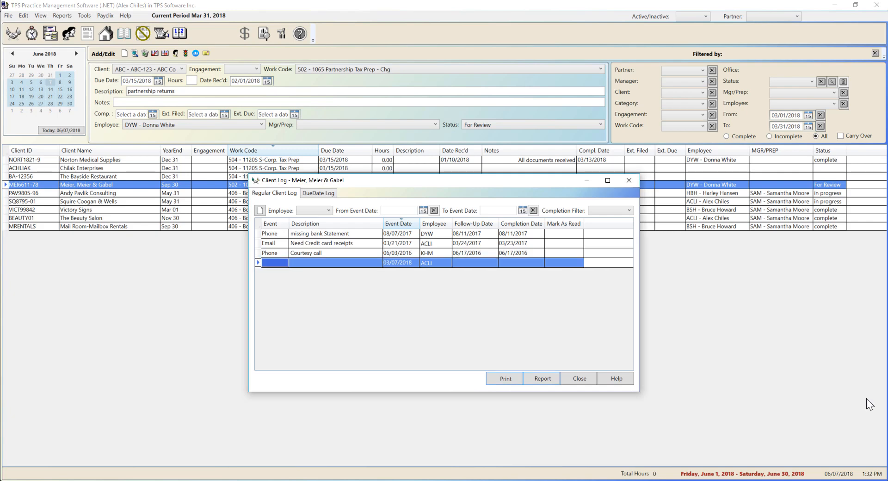
{"action": "left_click", "coordinate": [283, 263]}
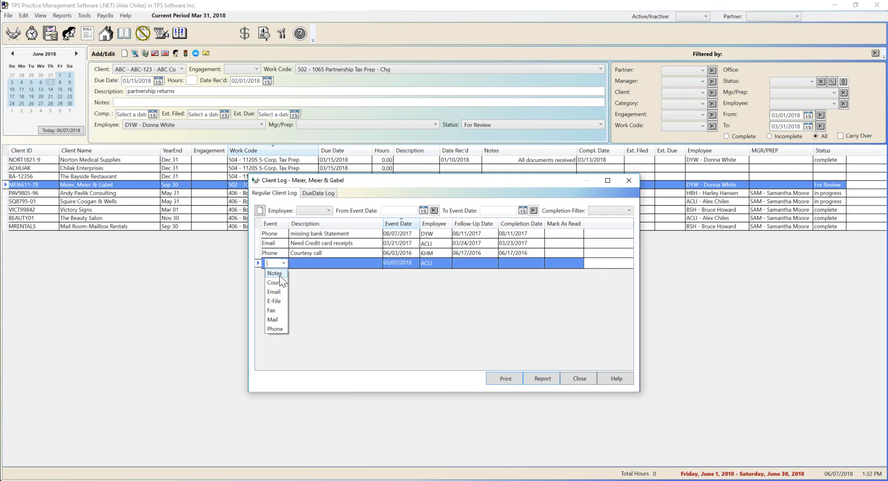
{"action": "left_click", "coordinate": [279, 275]}
{"action": "left_click", "coordinate": [315, 265]}
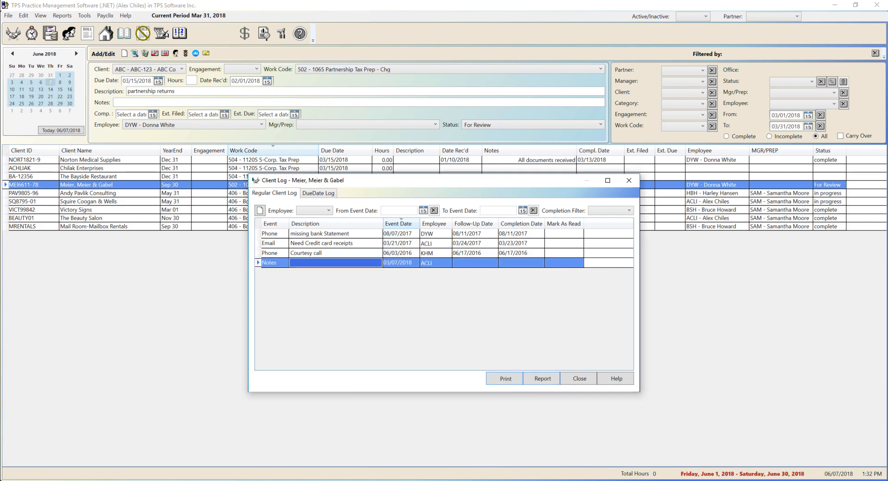
{"action": "right_click", "coordinate": [324, 287]}
{"action": "left_click", "coordinate": [368, 312]}
{"action": "left_click", "coordinate": [526, 245]}
- Assign the "review 1065" event to employee DYW with a follow-up date of 03/09/2018, and close the client log
{"action": "left_click", "coordinate": [433, 262]}
{"action": "left_click", "coordinate": [447, 263]}
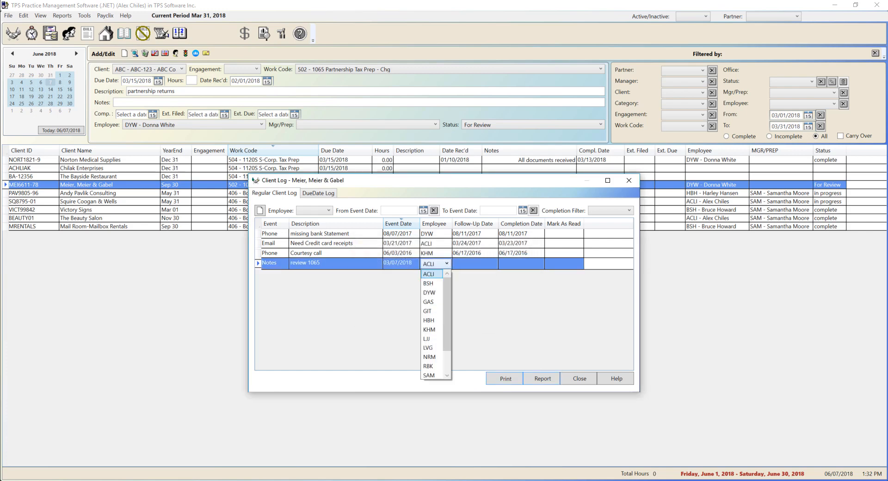
{"action": "left_click", "coordinate": [435, 292]}
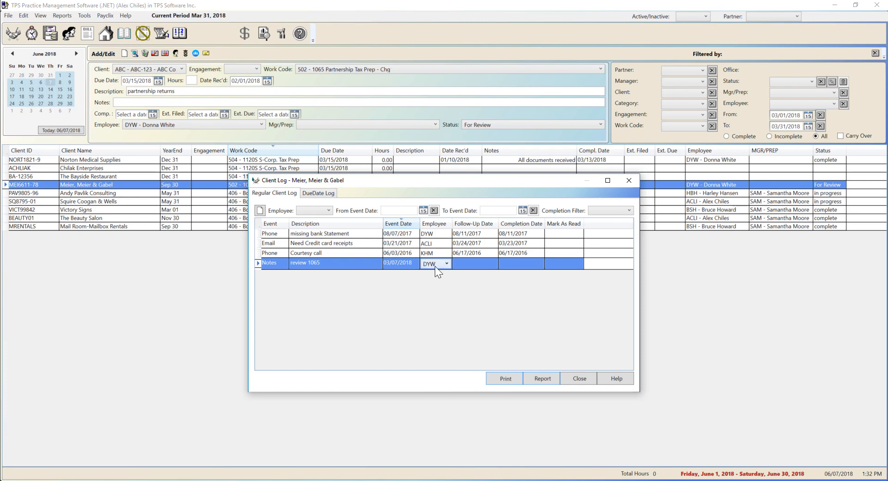
{"action": "left_click", "coordinate": [477, 264]}
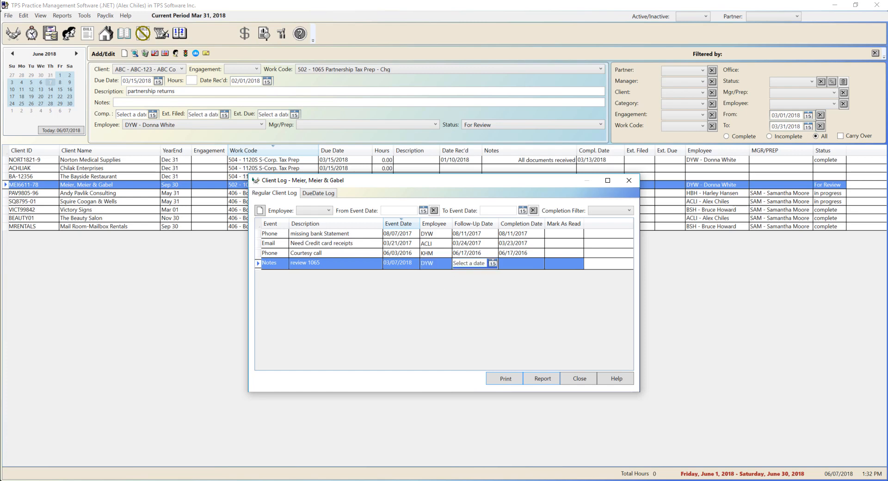
{"action": "left_click", "coordinate": [493, 263]}
{"action": "left_click", "coordinate": [414, 275]}
{"action": "left_click", "coordinate": [413, 274]}
{"action": "left_click", "coordinate": [414, 274]}
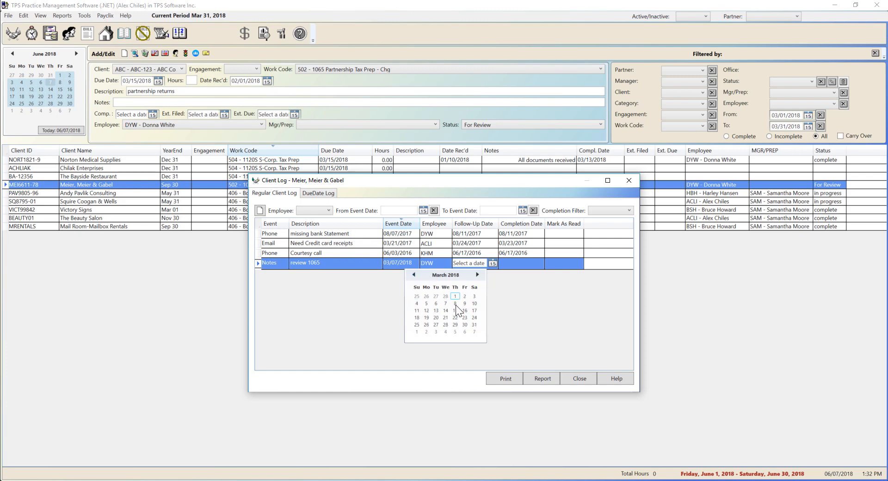
{"action": "left_click", "coordinate": [465, 304]}
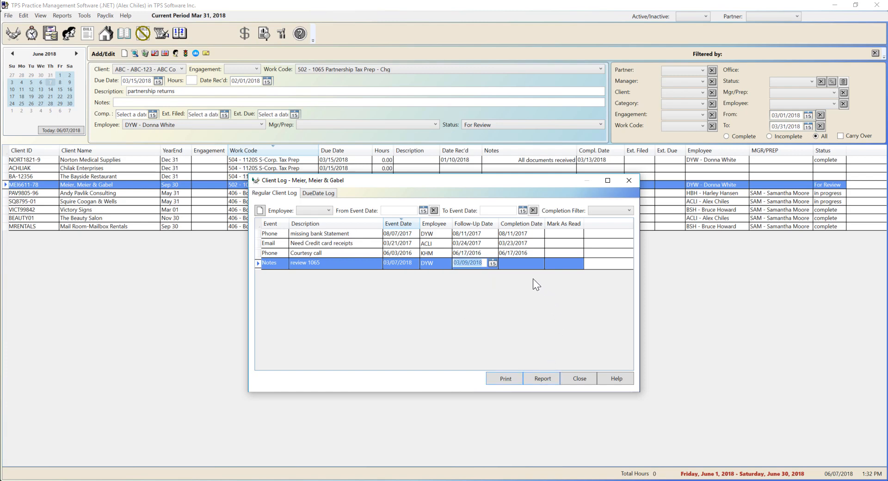
{"action": "left_click", "coordinate": [521, 263]}
{"action": "key", "text": "Tab"}
{"action": "key", "text": "Tab"}
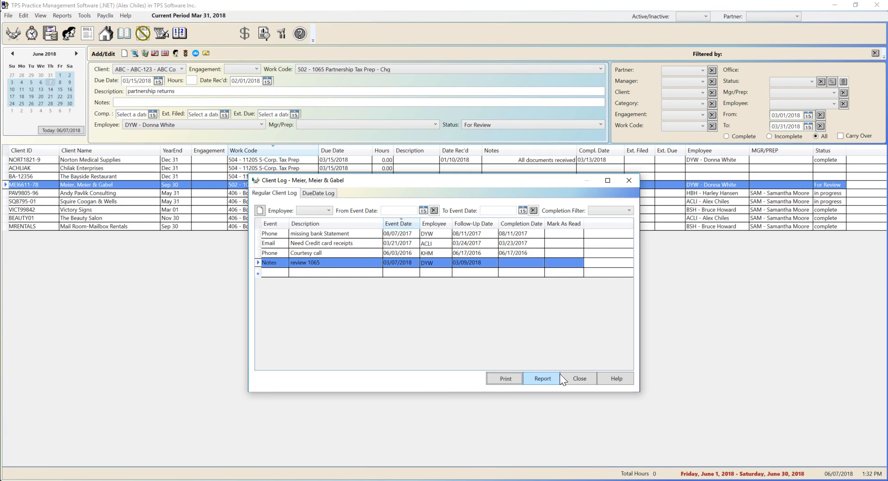
{"action": "left_click", "coordinate": [578, 378]}
- Restart the practice software under employee DYW's login and view that employee's outstanding client log items
{"action": "left_click", "coordinate": [877, 4]}
{"action": "left_click", "coordinate": [437, 274]}
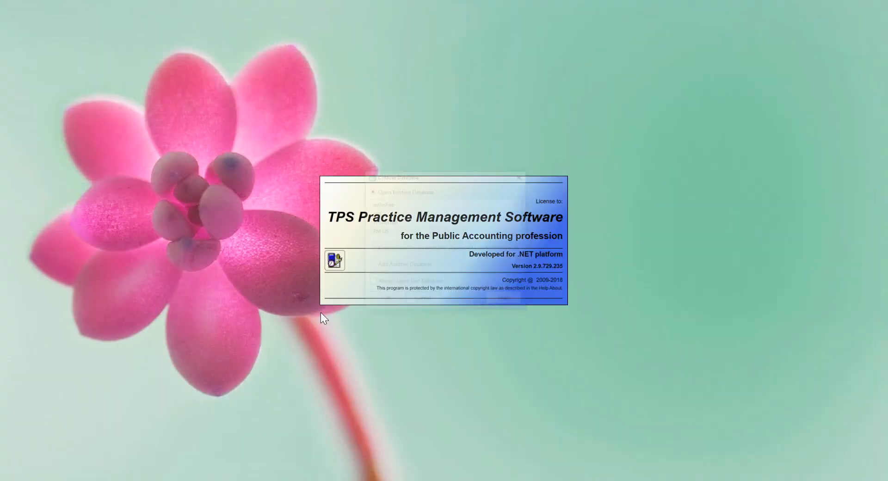
{"action": "left_click", "coordinate": [383, 297]}
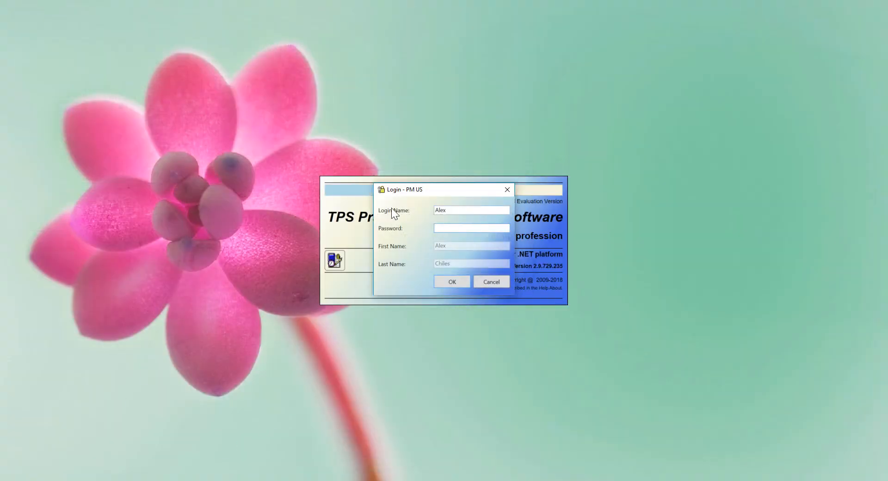
{"action": "key", "text": "Return"}
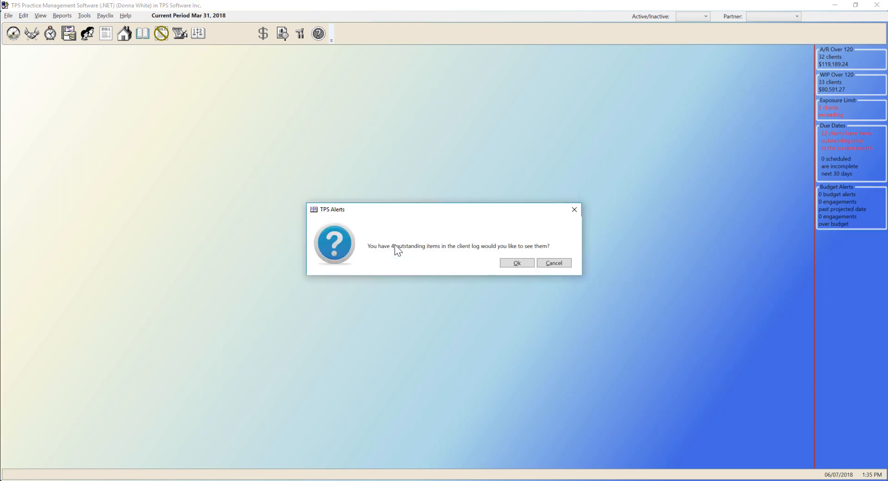
{"action": "key", "text": "Return"}
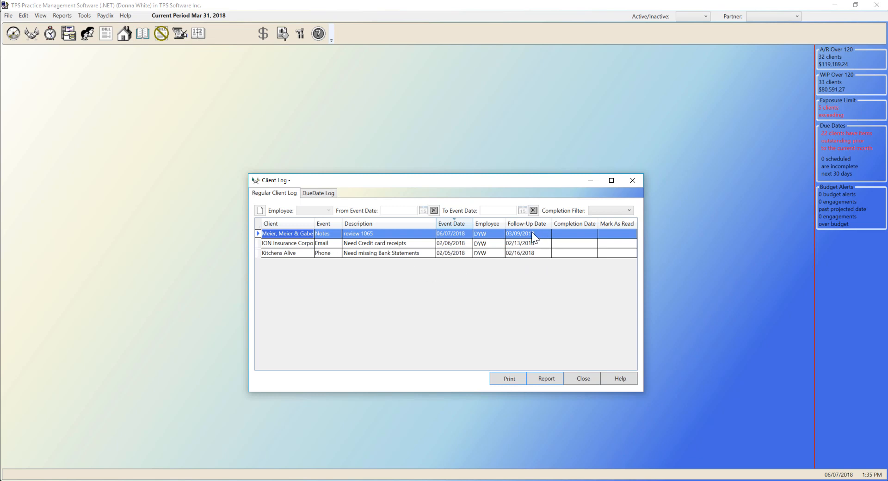
- Give the "review 1065" event of Meier, Meier & Gabel a completion date in March 2018 in the client log
{"action": "left_click", "coordinate": [591, 234]}
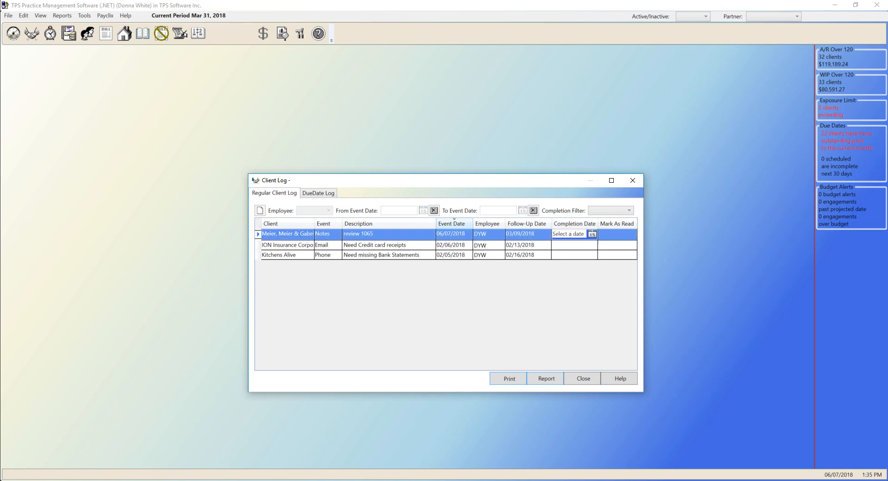
{"action": "left_click", "coordinate": [592, 234]}
{"action": "left_click", "coordinate": [513, 246]}
{"action": "left_click", "coordinate": [513, 246]}
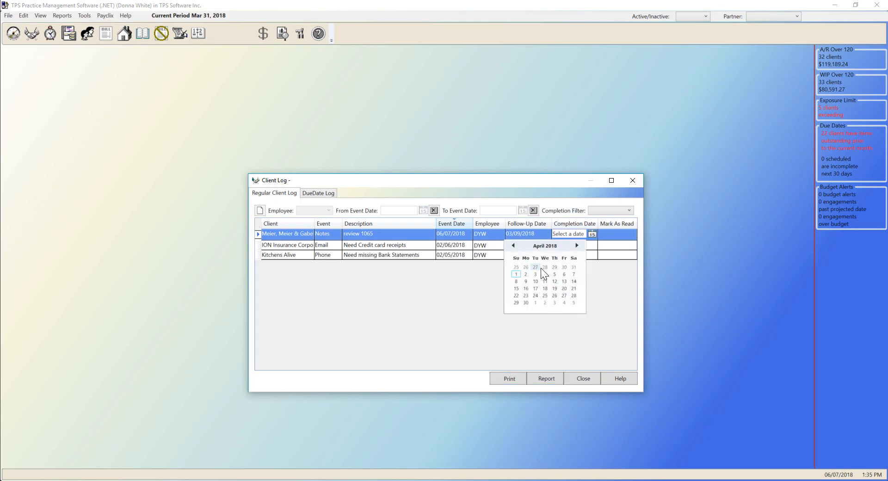
{"action": "left_click", "coordinate": [513, 246]}
{"action": "left_click", "coordinate": [564, 281]}
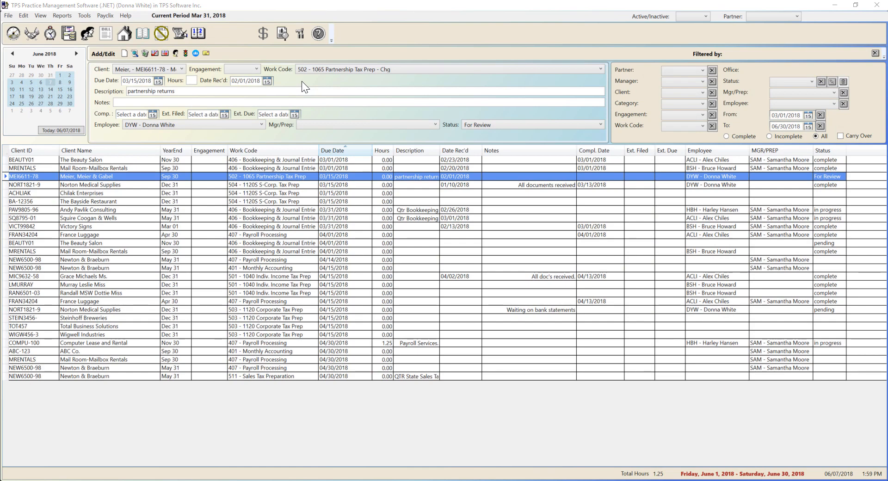
- Examine the received date, assigned employee and status choices of the Meier, Meier & Gabel 1065 due date, plus the status filter options
{"action": "left_click", "coordinate": [259, 79]}
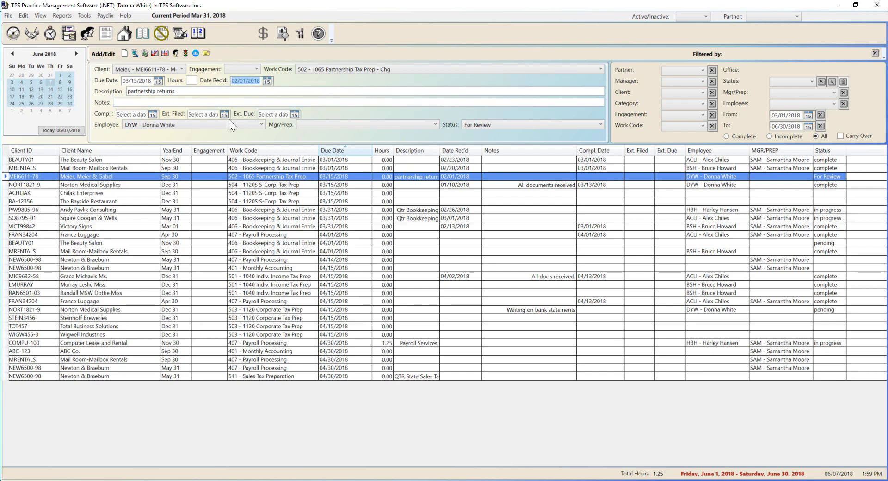
{"action": "left_click", "coordinate": [218, 126]}
{"action": "left_click", "coordinate": [770, 190]}
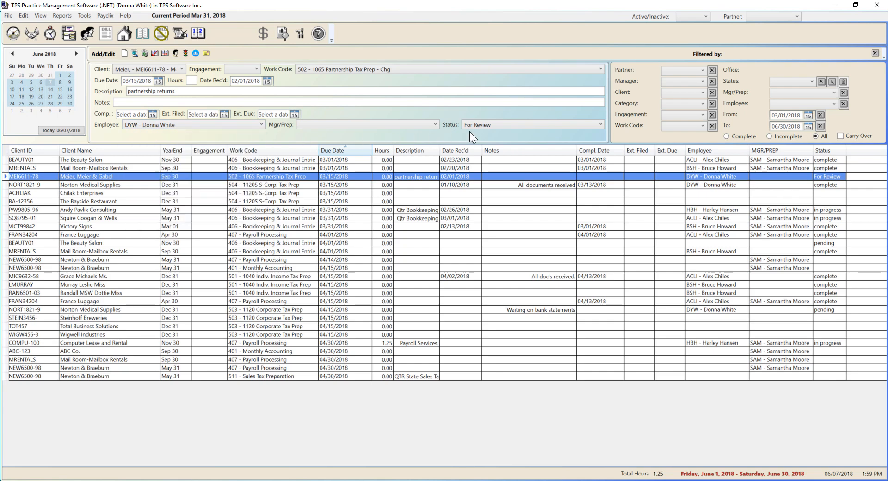
{"action": "left_click", "coordinate": [486, 125]}
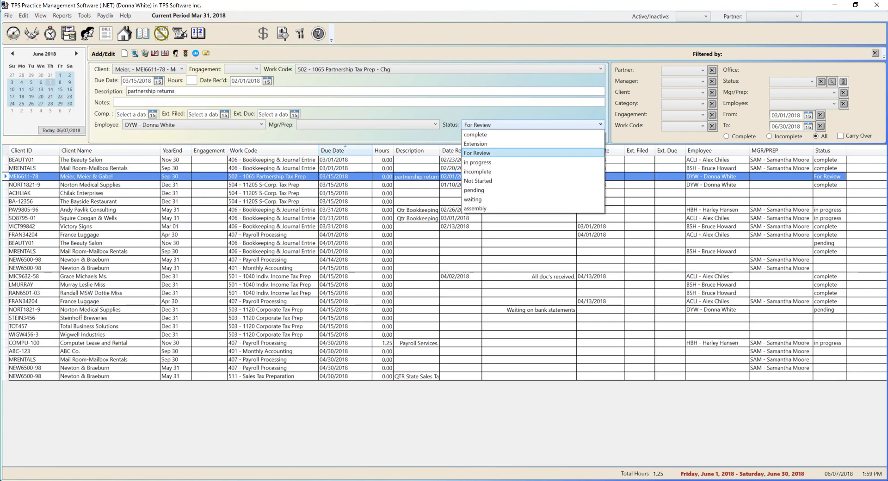
{"action": "left_click", "coordinate": [485, 125]}
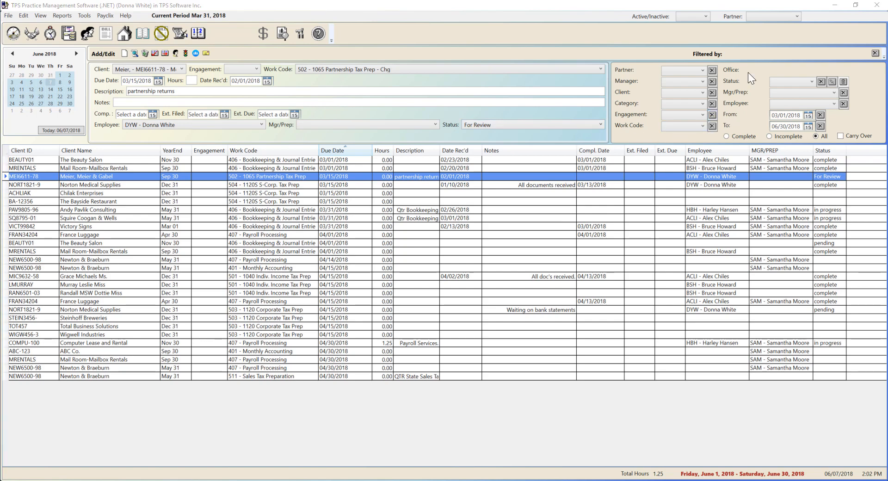
{"action": "left_click", "coordinate": [809, 81]}
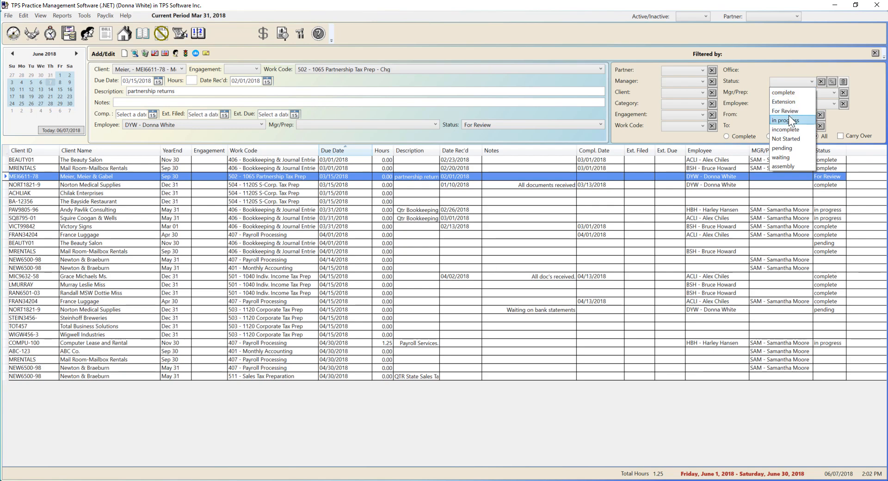
{"action": "left_click", "coordinate": [792, 81]}
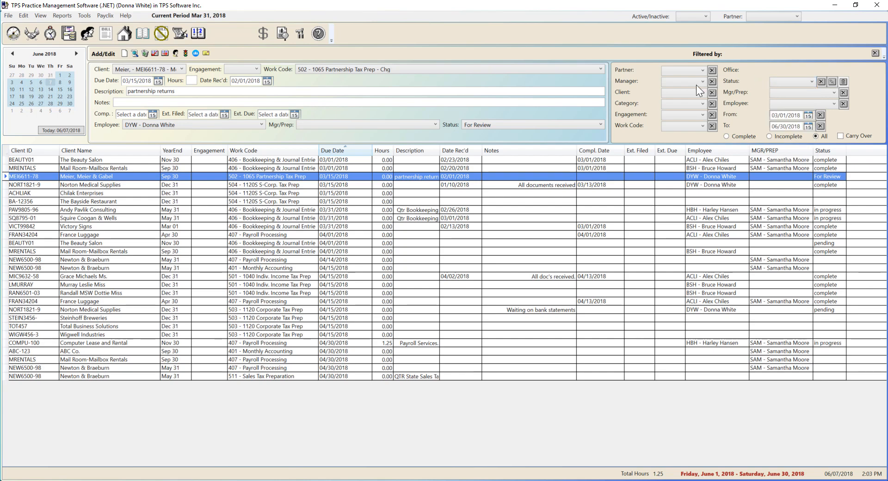
- Reassign the Meier, Meier & Gabel 1065 due date to employee ACLI and set its status to assembly
{"action": "left_click", "coordinate": [227, 125]}
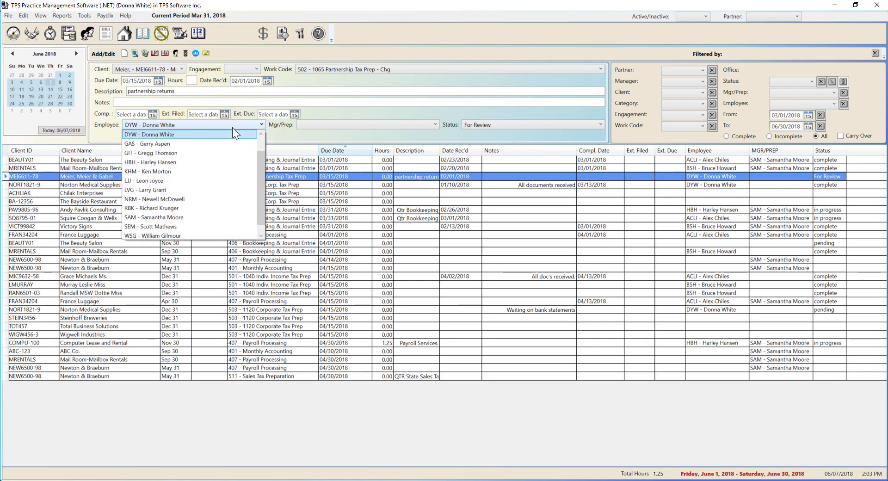
{"action": "scroll", "coordinate": [232, 139], "scroll_direction": "up", "scroll_amount": 1}
{"action": "left_click", "coordinate": [231, 135]}
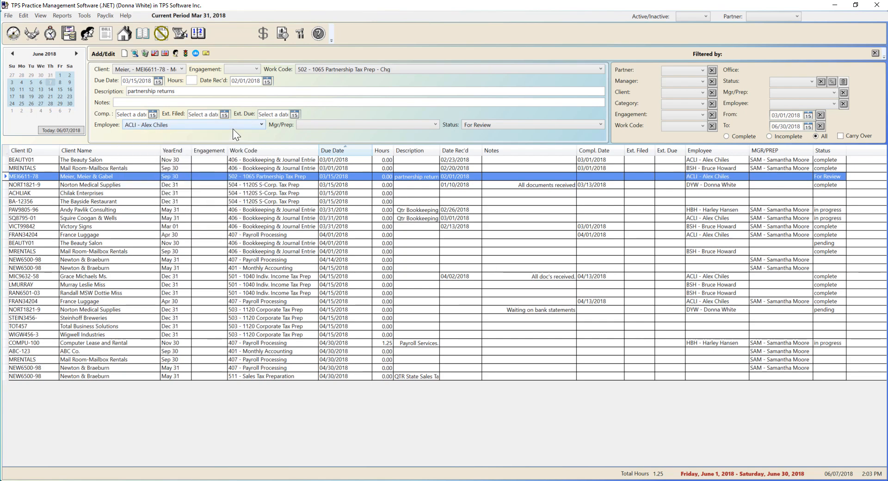
{"action": "left_click", "coordinate": [490, 127]}
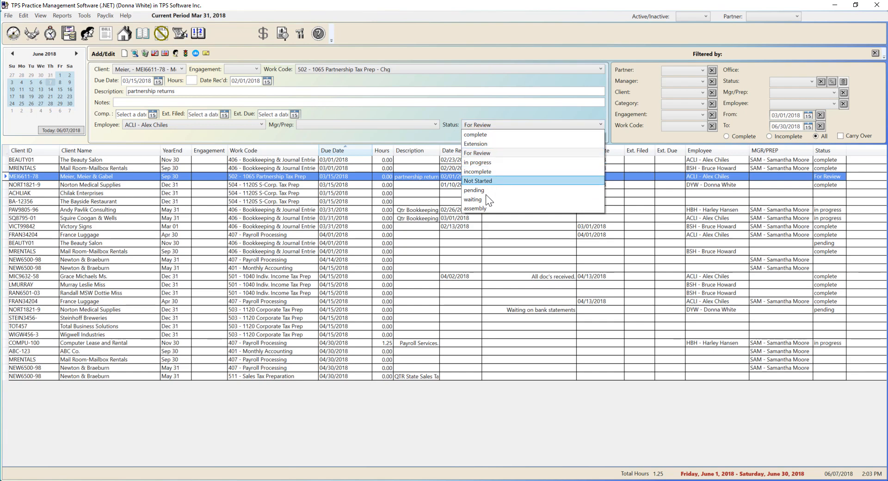
{"action": "left_click", "coordinate": [484, 208]}
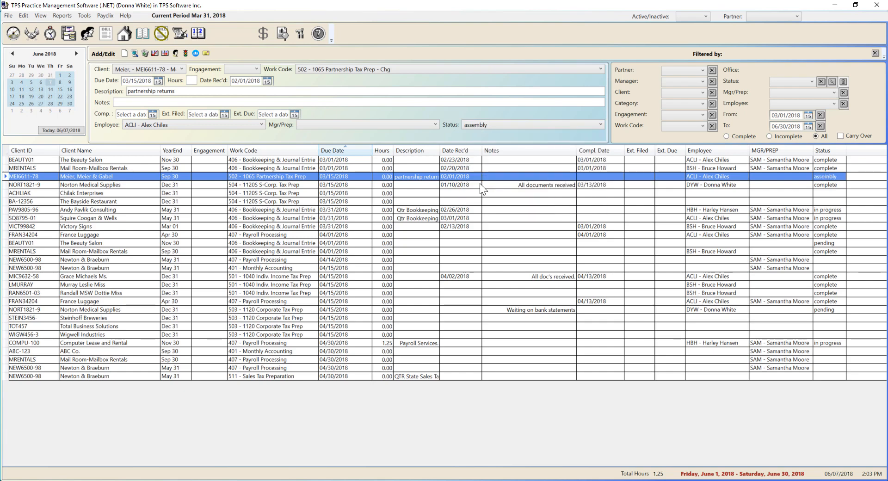